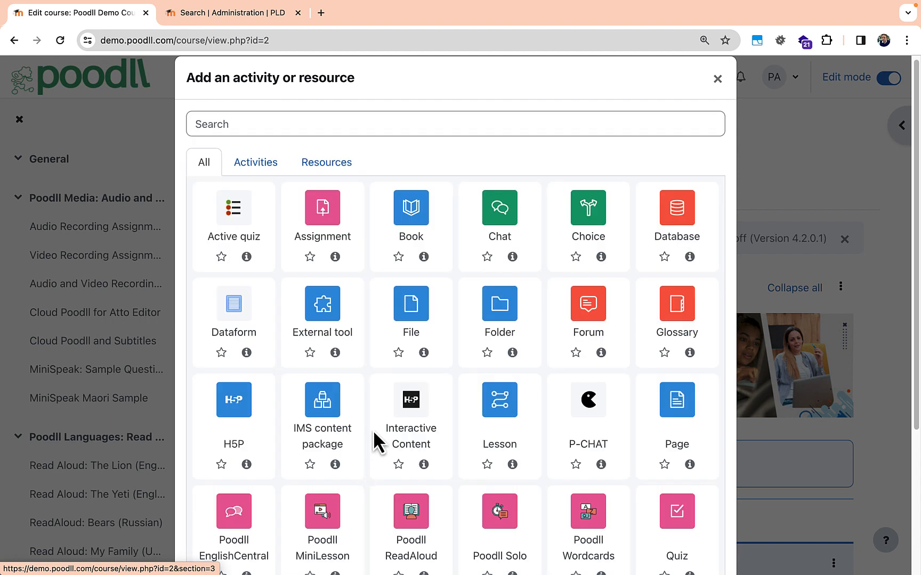
Step: Add a Page resource named "a page" to the course and show the full toolbar of its page content editor
click(685, 412)
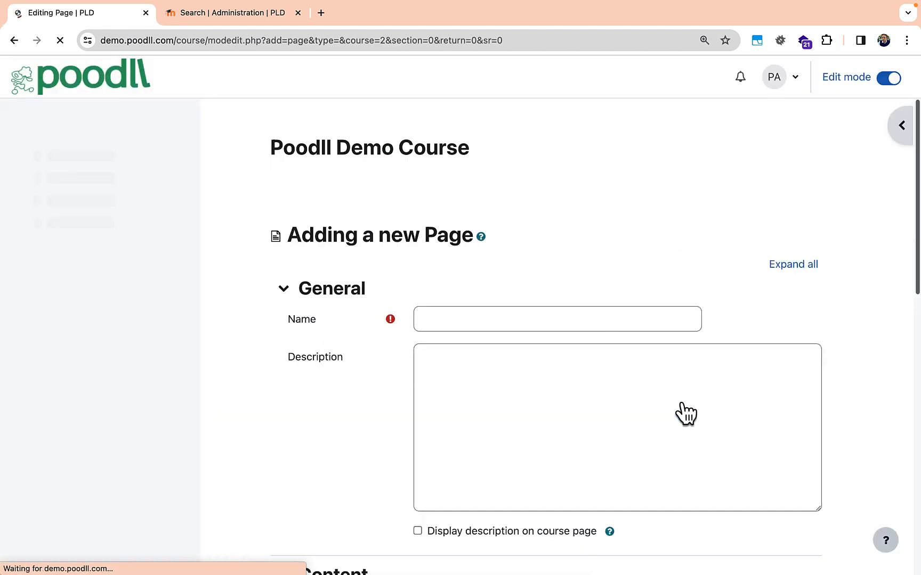
click(489, 310)
text(a page)
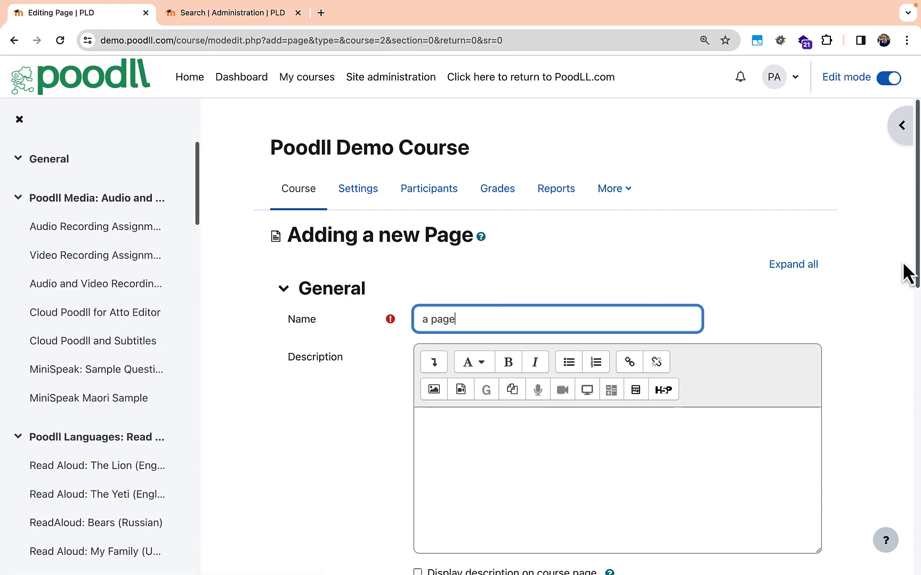
drag(916, 274, 906, 427)
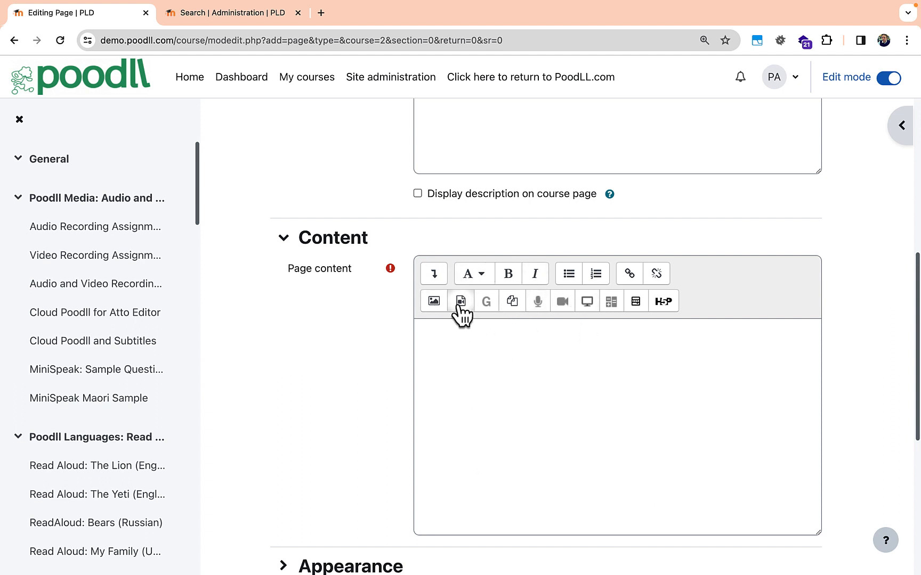
click(433, 275)
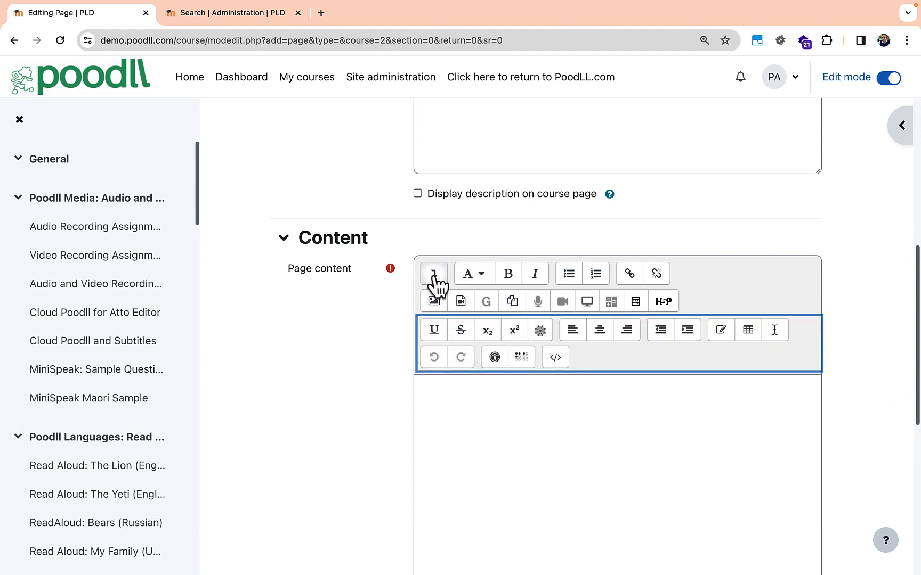
Step: Insert the Hello World snippet into the page content with its mood set to happy
click(540, 331)
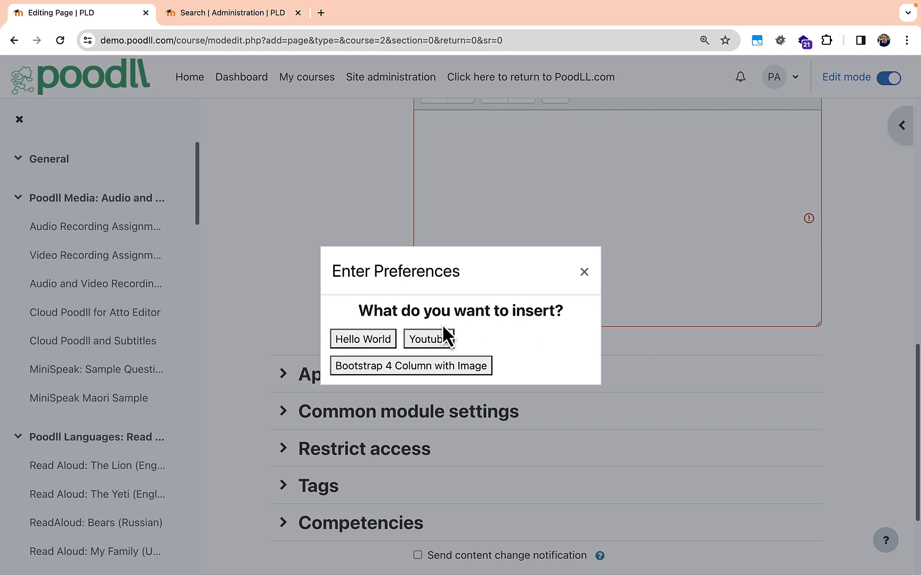
click(383, 349)
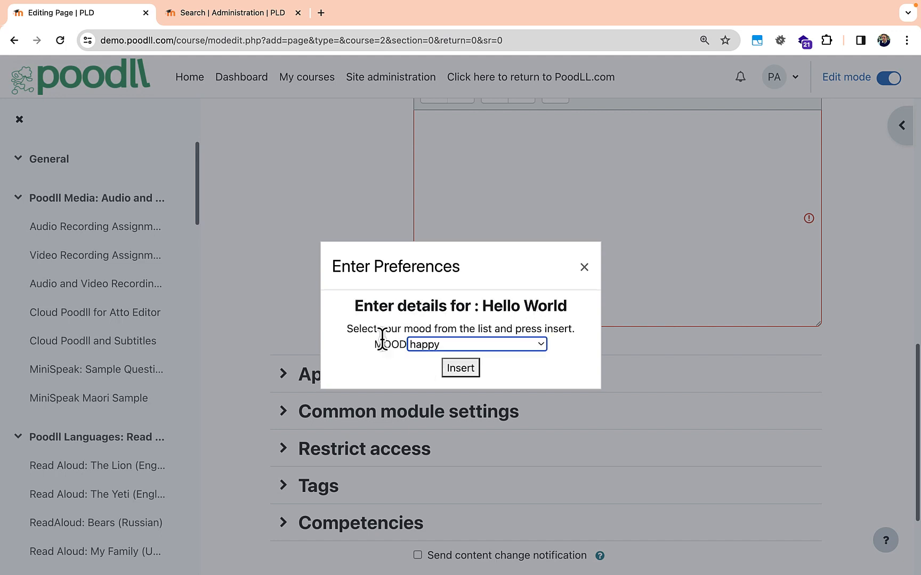
click(499, 343)
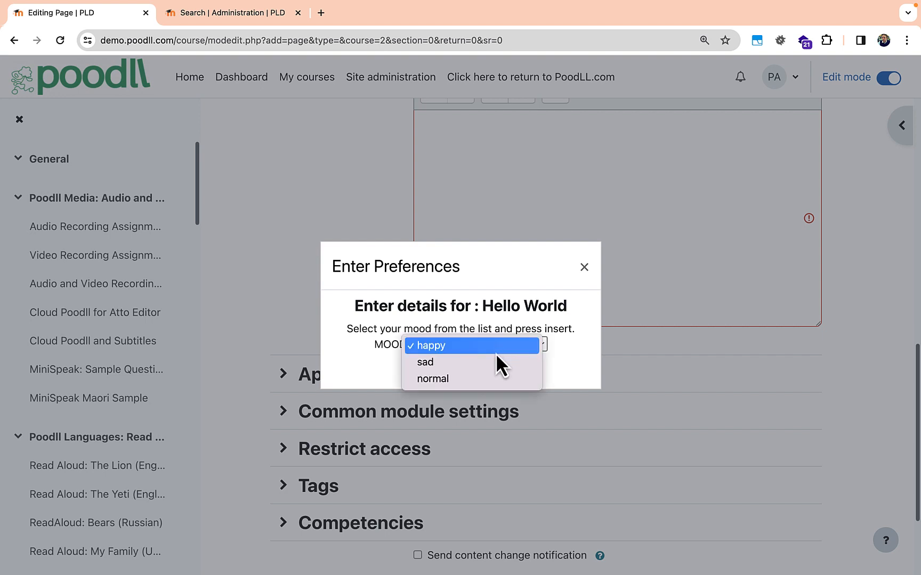
click(494, 349)
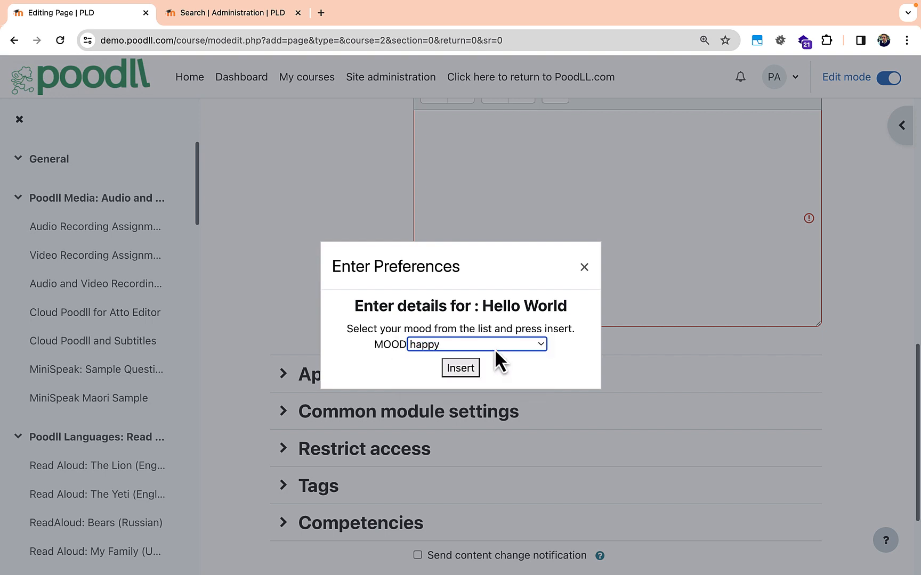
click(470, 373)
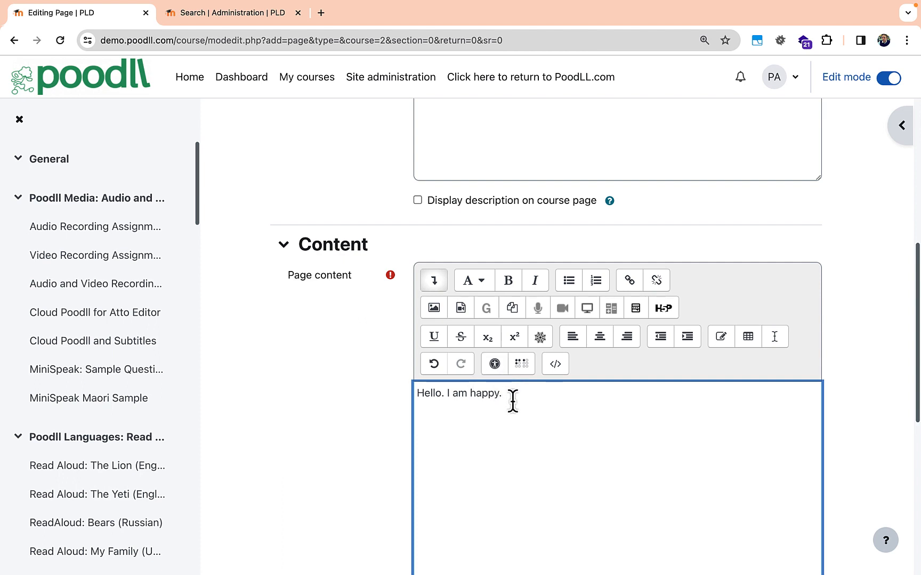
Step: Insert another Hello World snippet on a new line of the page content with its mood set to sad
key(Return)
click(541, 337)
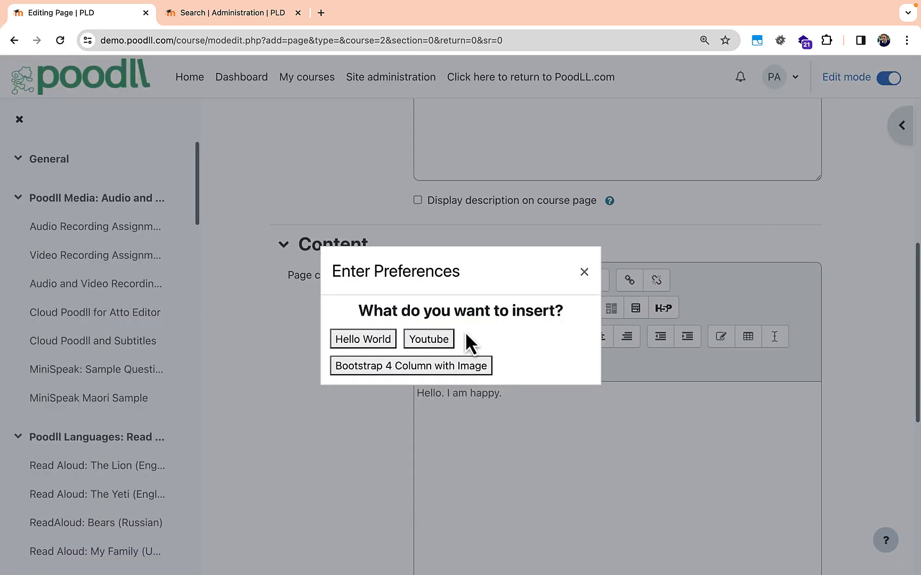
click(385, 341)
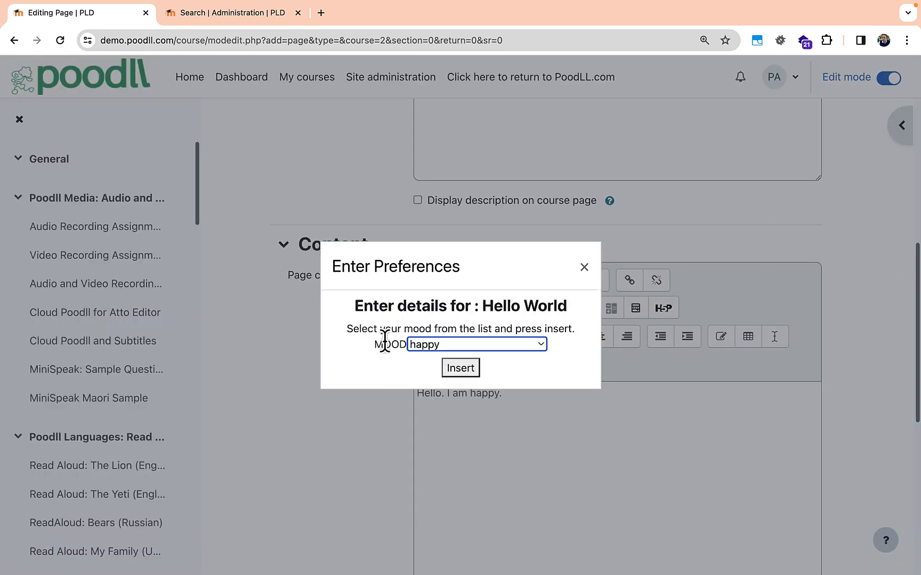
click(473, 345)
click(462, 362)
click(461, 369)
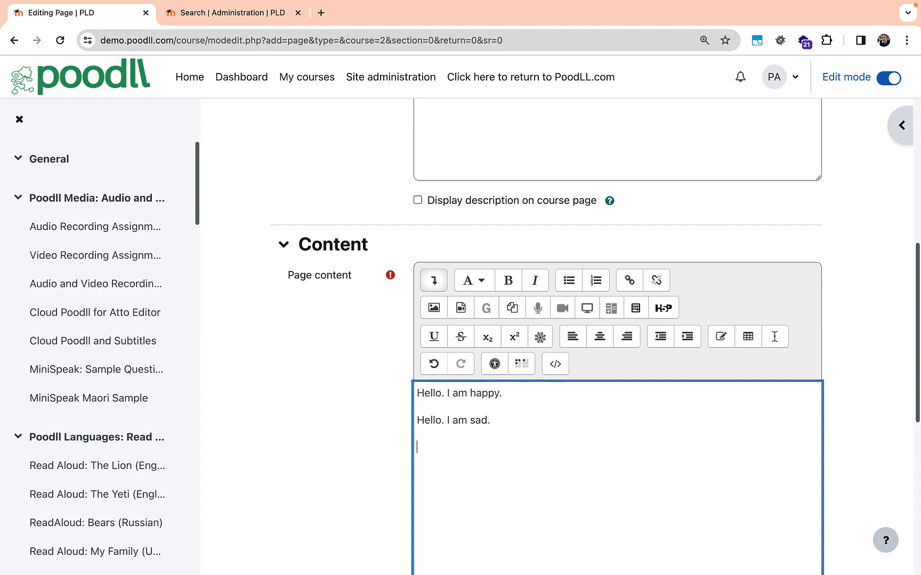
Step: Start a Youtube snippet and copy the ID of "AI in Education: What now, what next?" from Moodle's YouTube channel
click(541, 337)
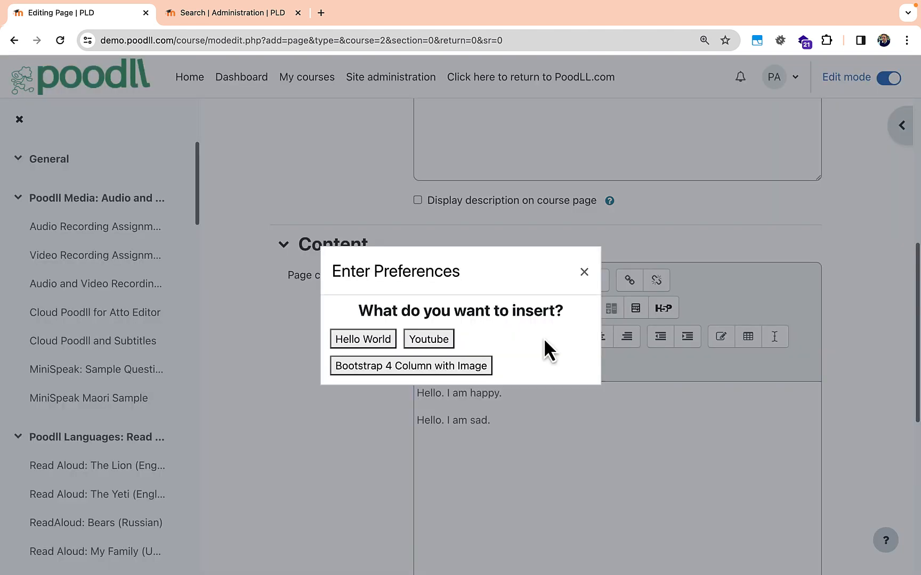
click(431, 345)
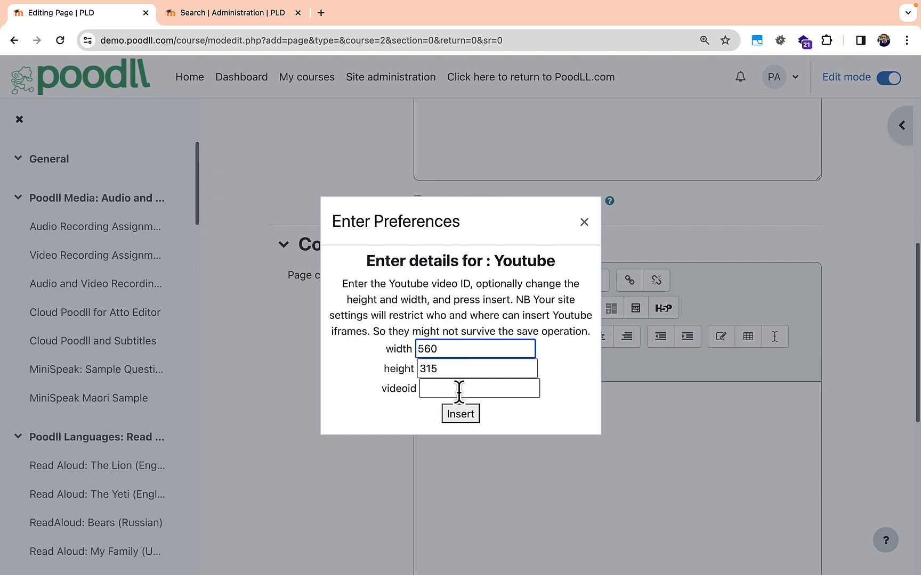
key(ctrl+Right)
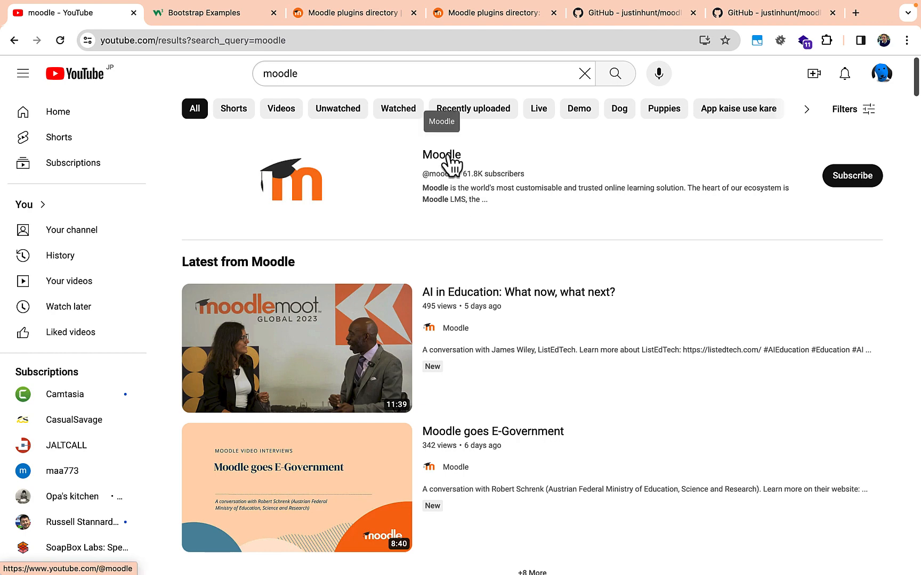
click(449, 156)
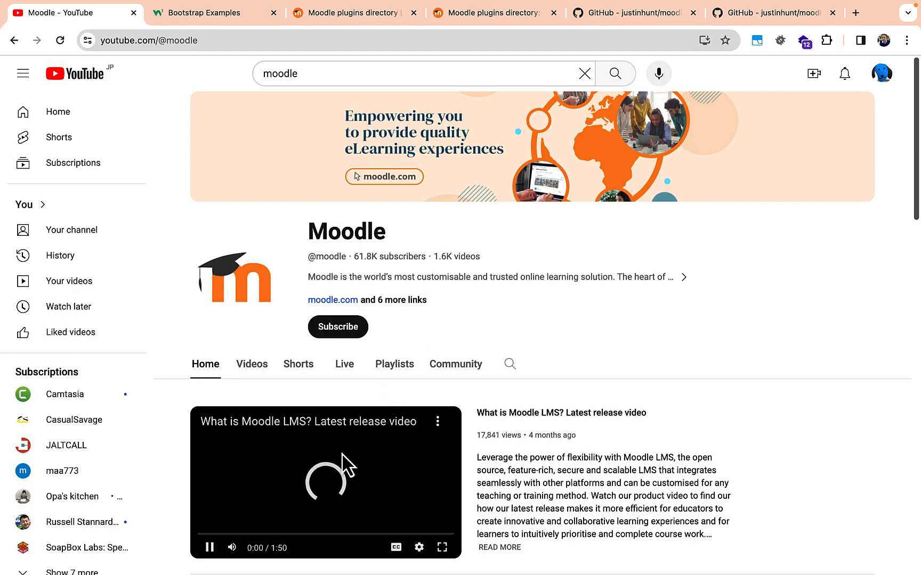
click(260, 364)
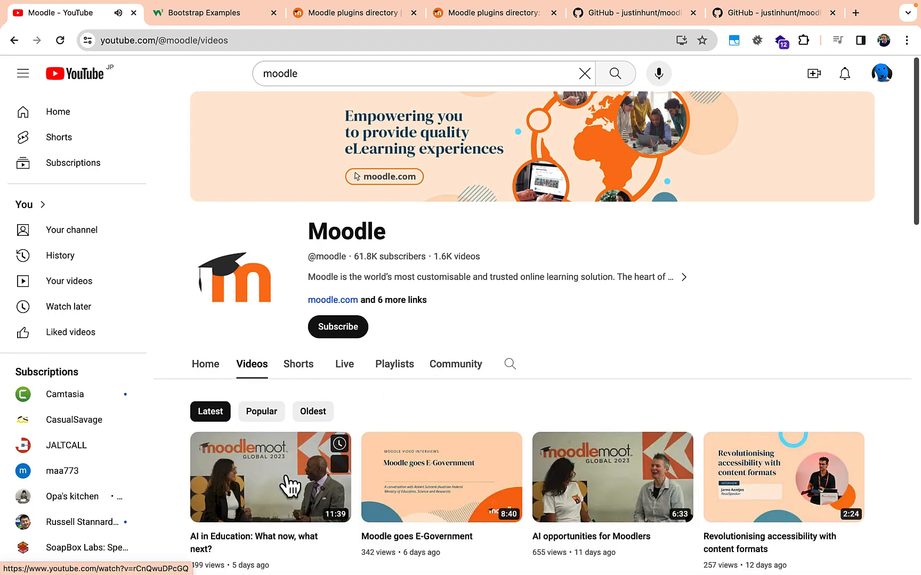
click(290, 486)
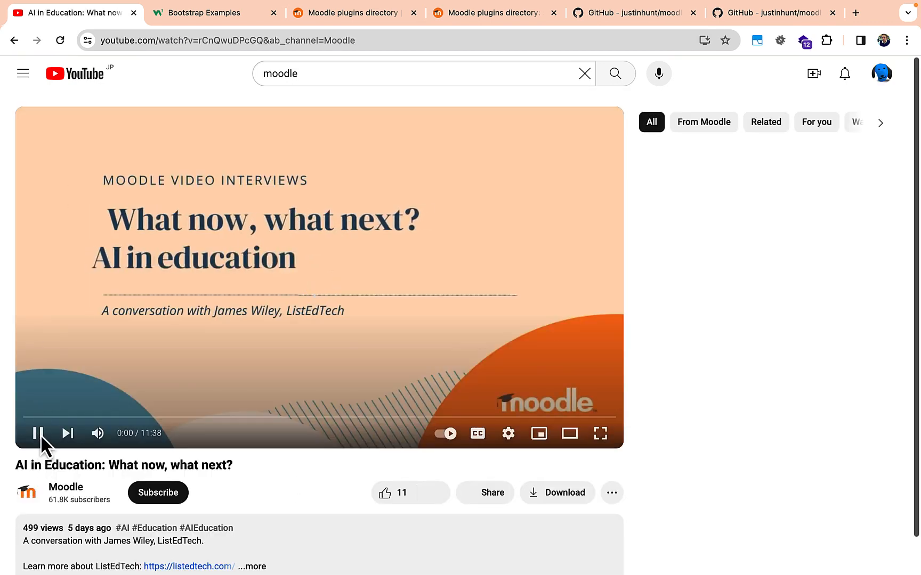
drag(263, 41, 198, 41)
key(super+c)
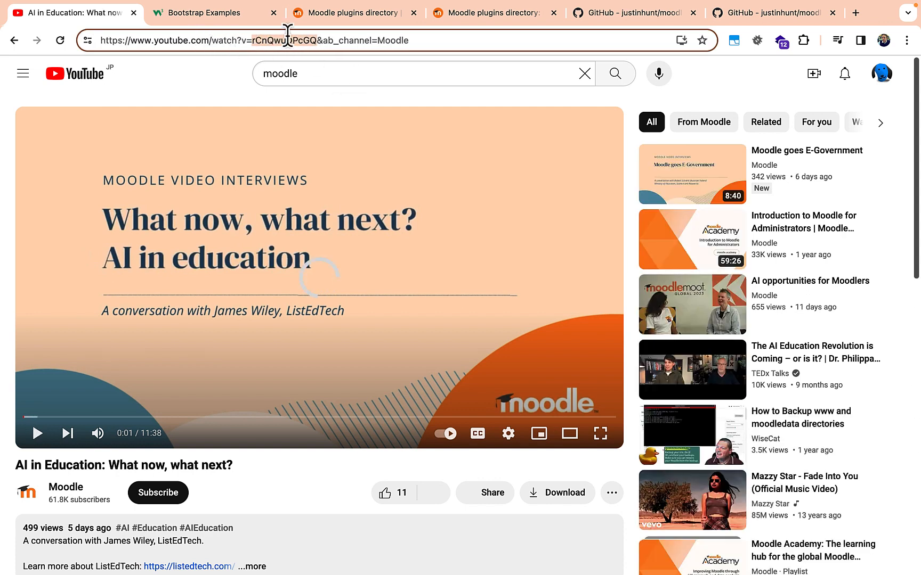
Step: Return to the Moodle page form and insert the Youtube snippet with the videoid rCnQwuDPcGQ at width 560 and height 315
key(ctrl+Left)
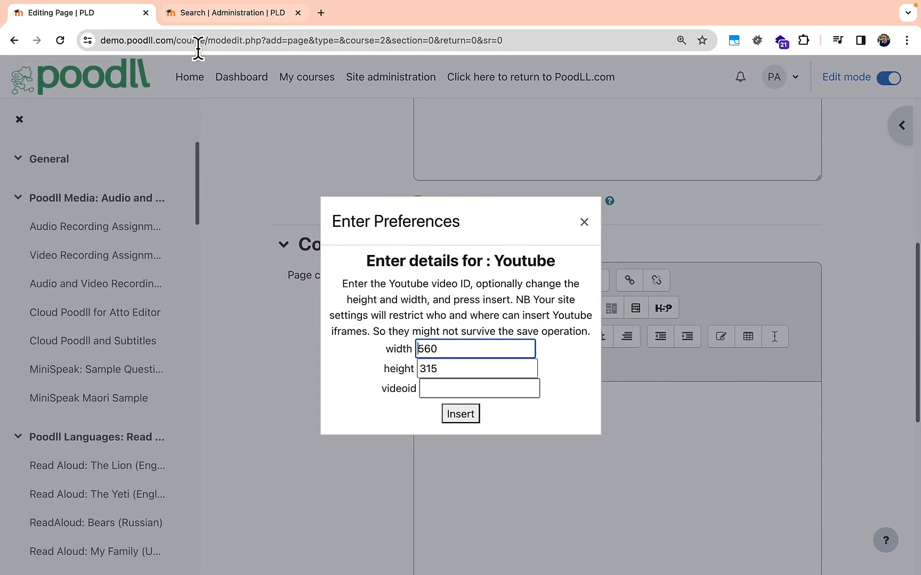
click(442, 388)
key(super+v)
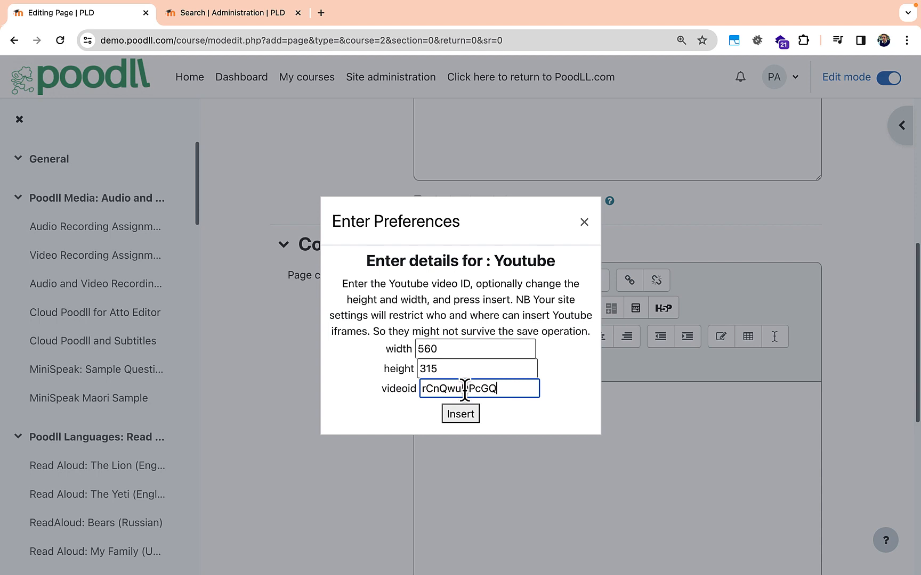
click(461, 418)
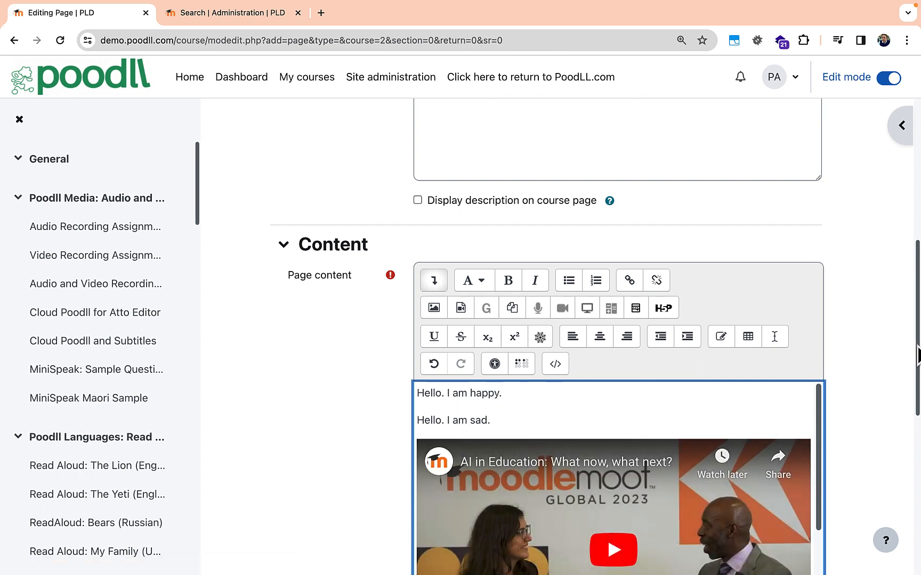
drag(917, 358, 913, 415)
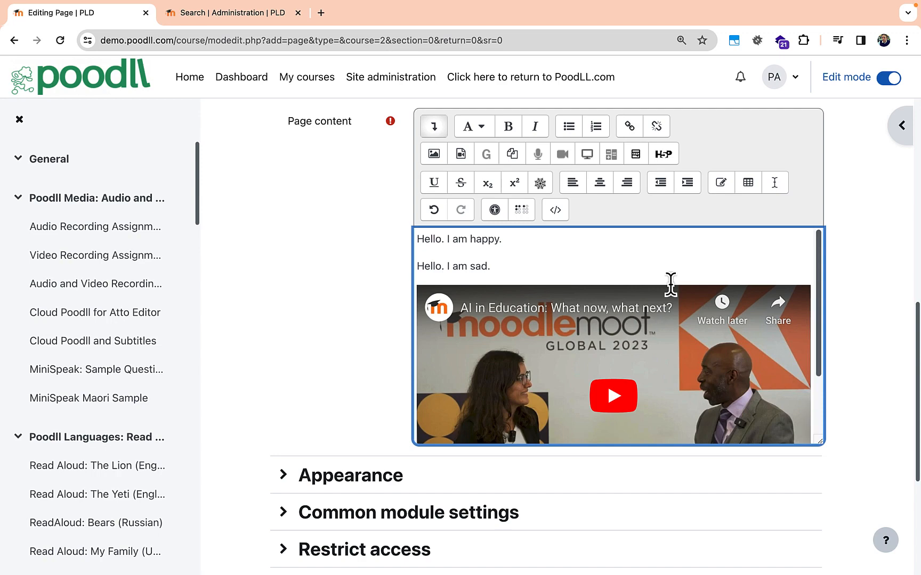
Step: Switch to YouTube and examine the embed code offered for sharing the "AI in Education" video
key(ctrl+Right)
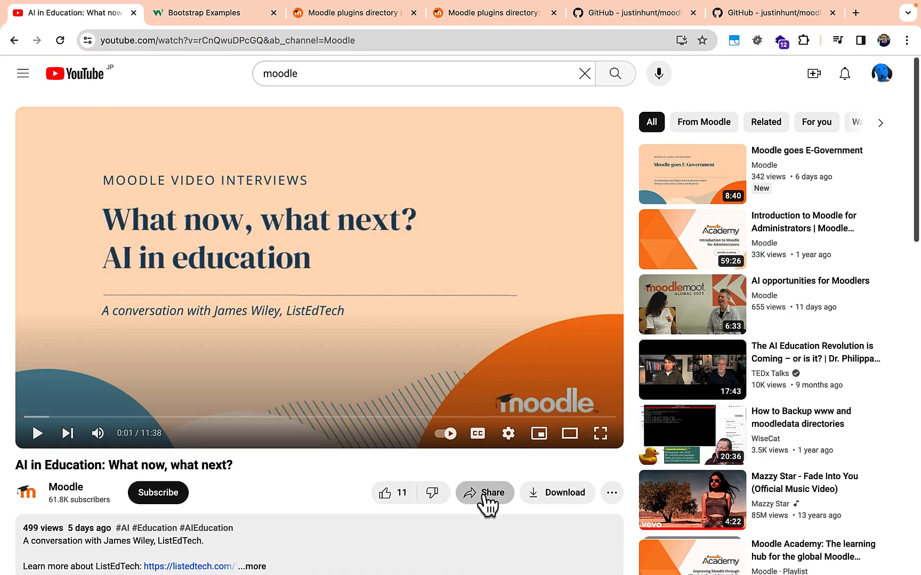
click(486, 501)
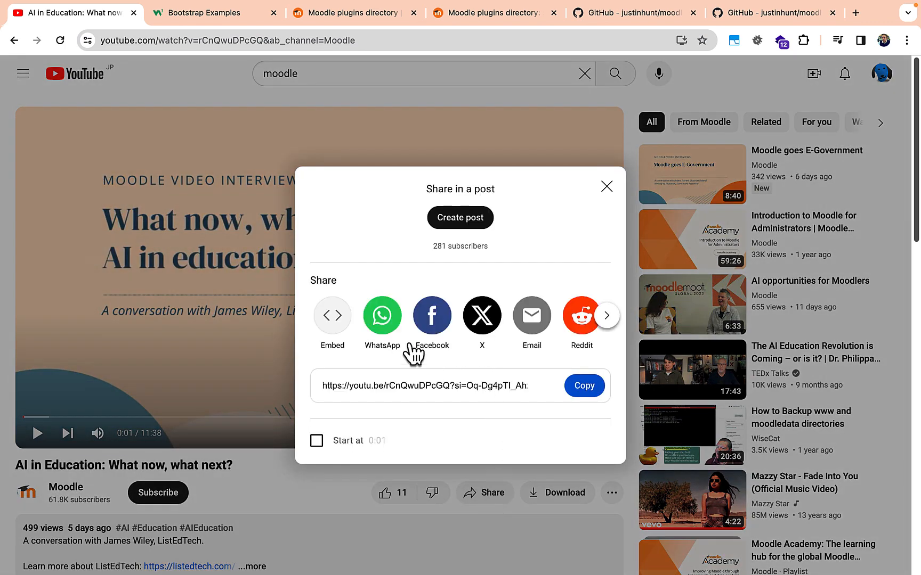
click(329, 321)
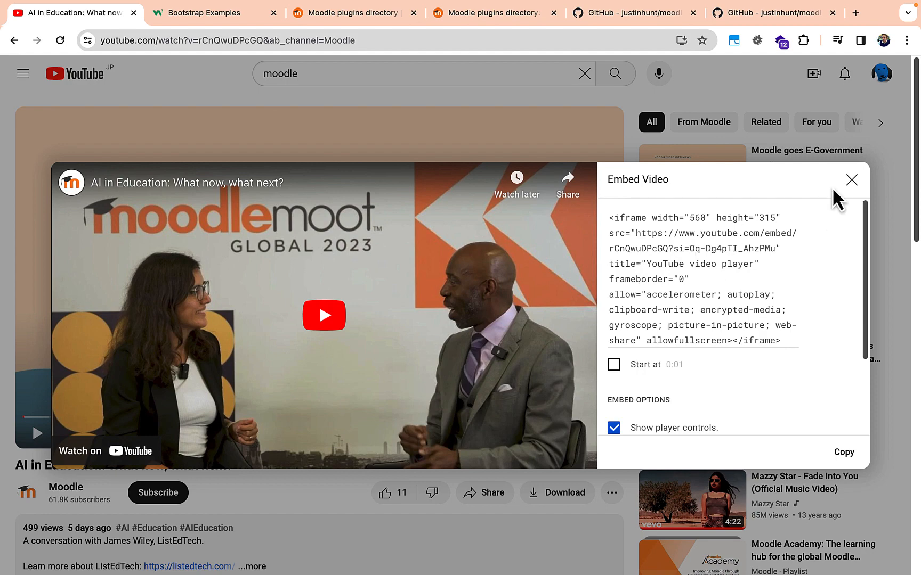
click(850, 184)
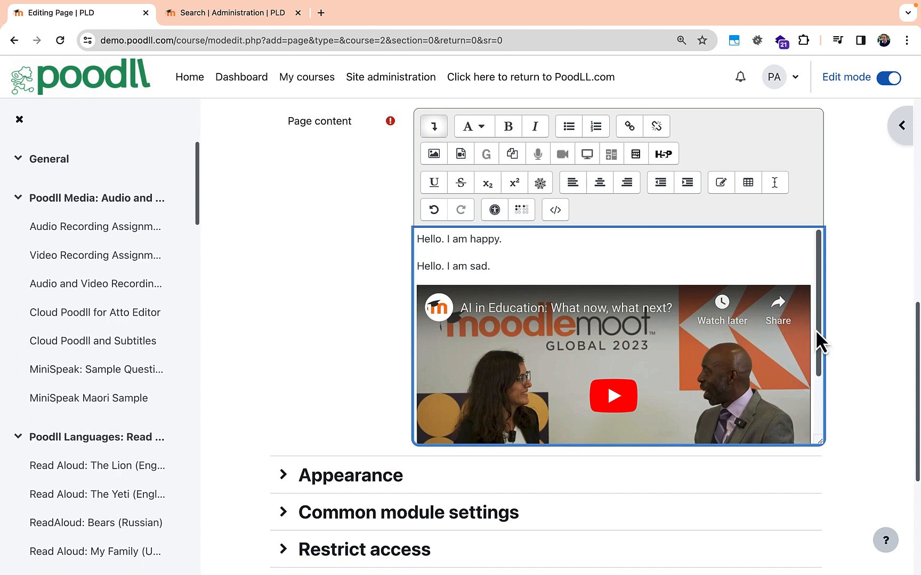
Step: Replace all page content with a Bootstrap 4 Column with Image snippet using its default title and image URL, and save and display the page
key(super+a)
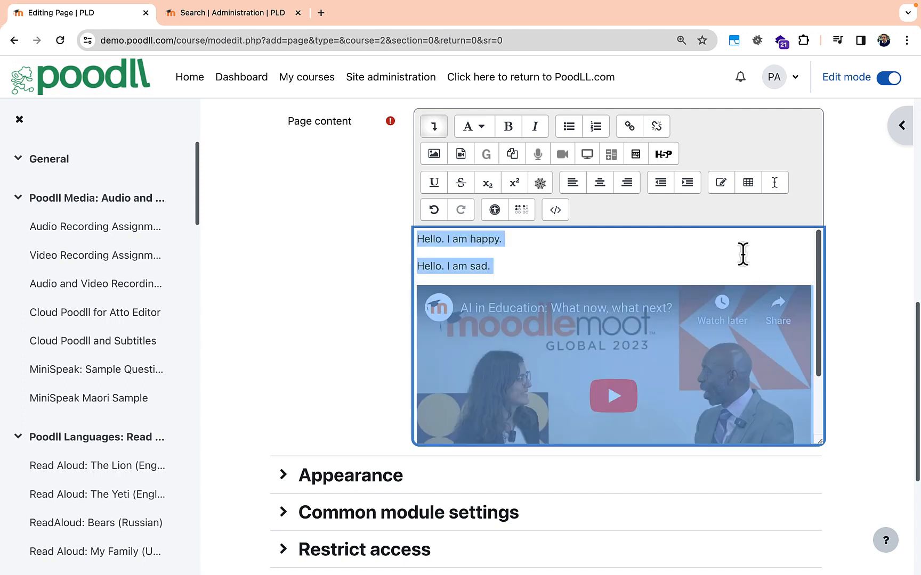
key(BackSpace)
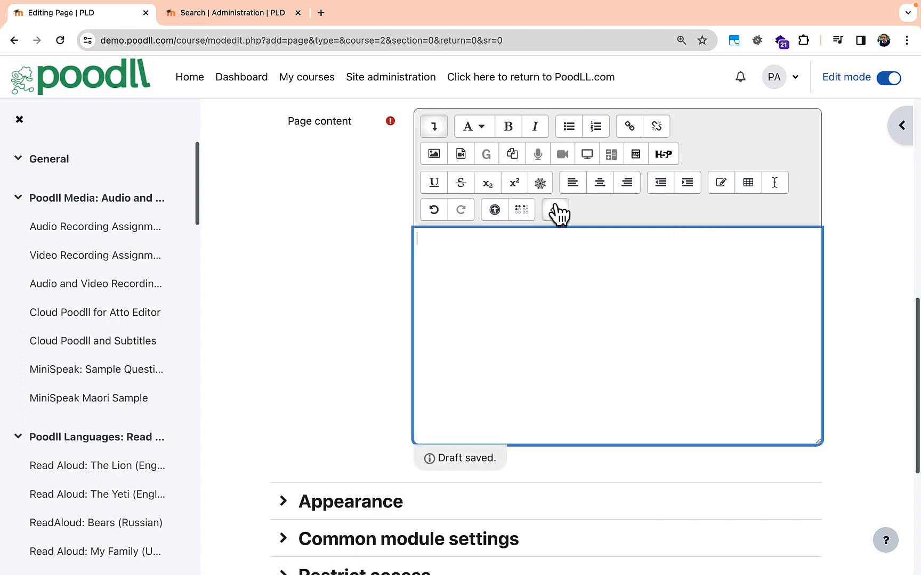
click(541, 187)
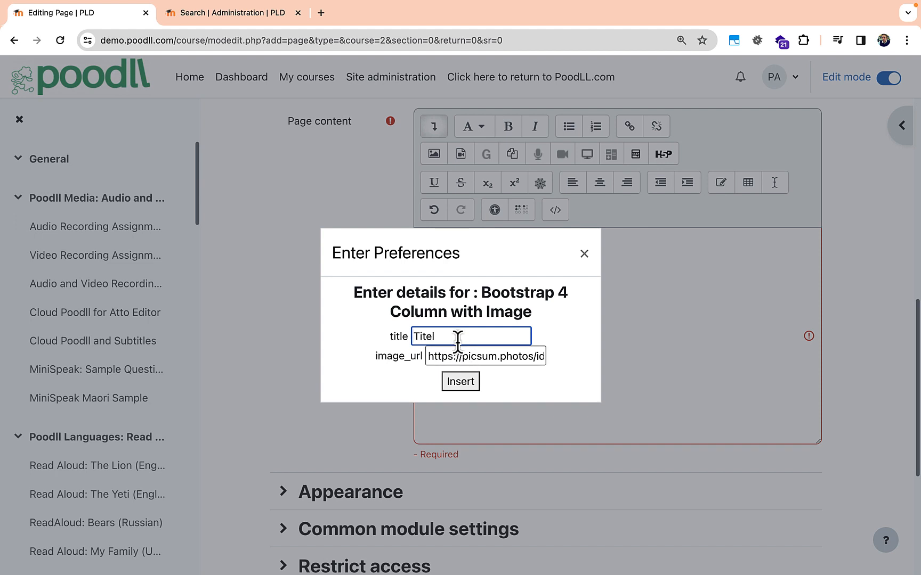
click(466, 387)
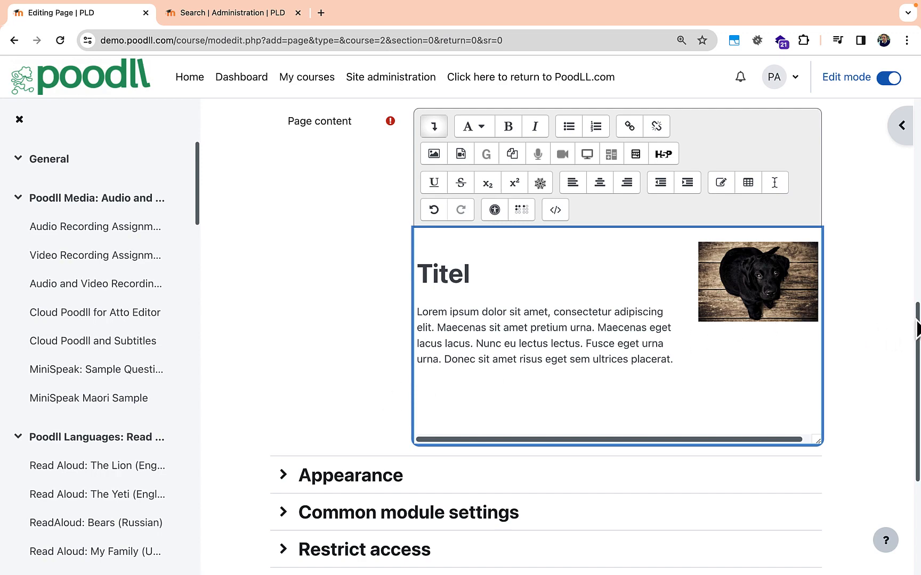
drag(916, 320, 915, 432)
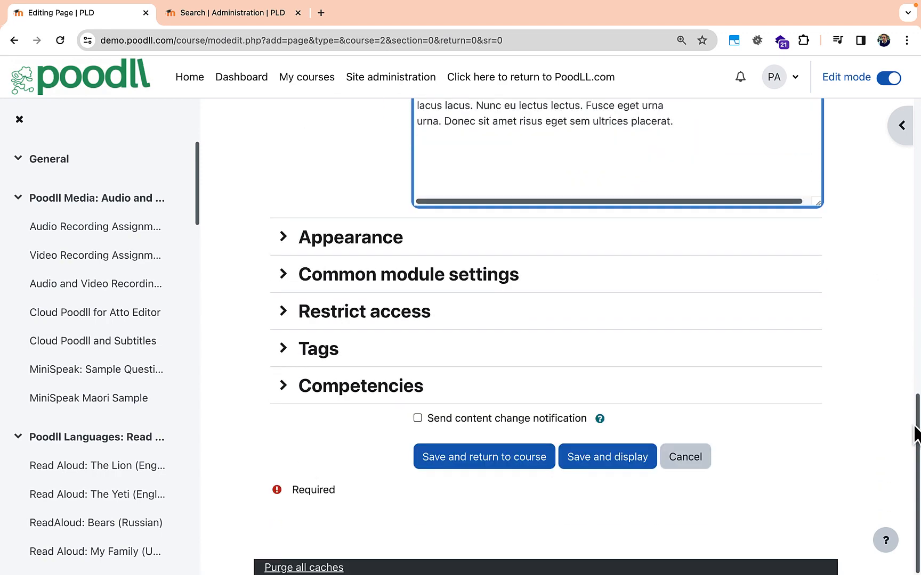
click(633, 462)
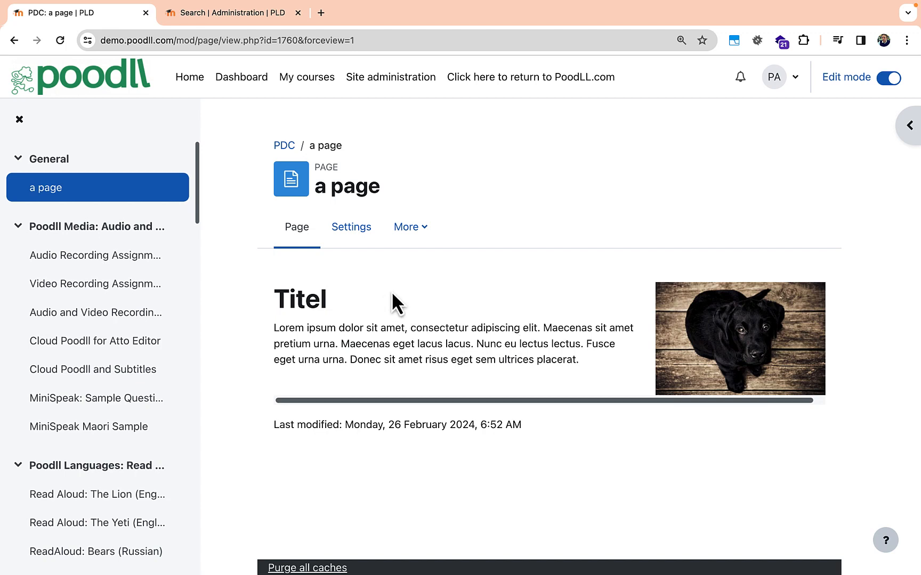
Step: Reopen the page's settings and examine the HTML source of its page content, returning to the visual view
click(361, 230)
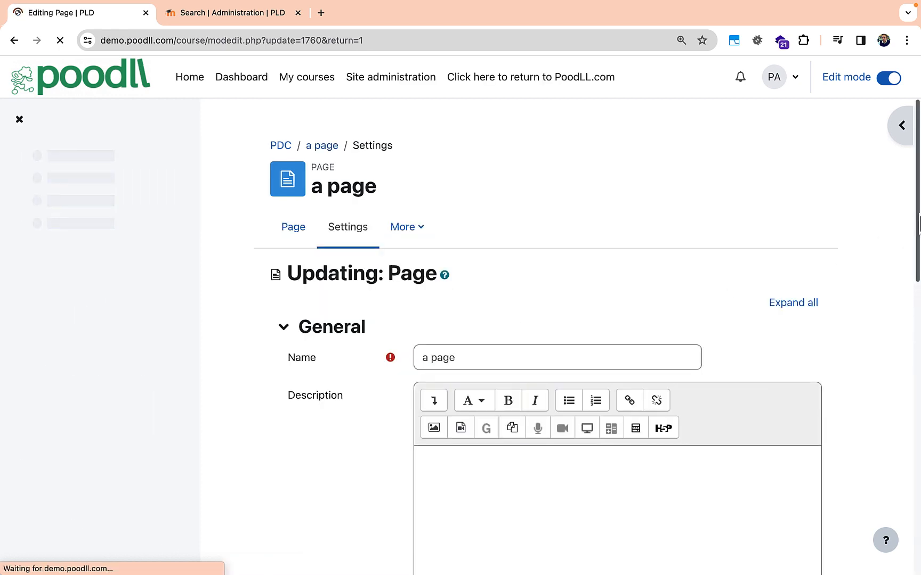
drag(917, 235, 896, 361)
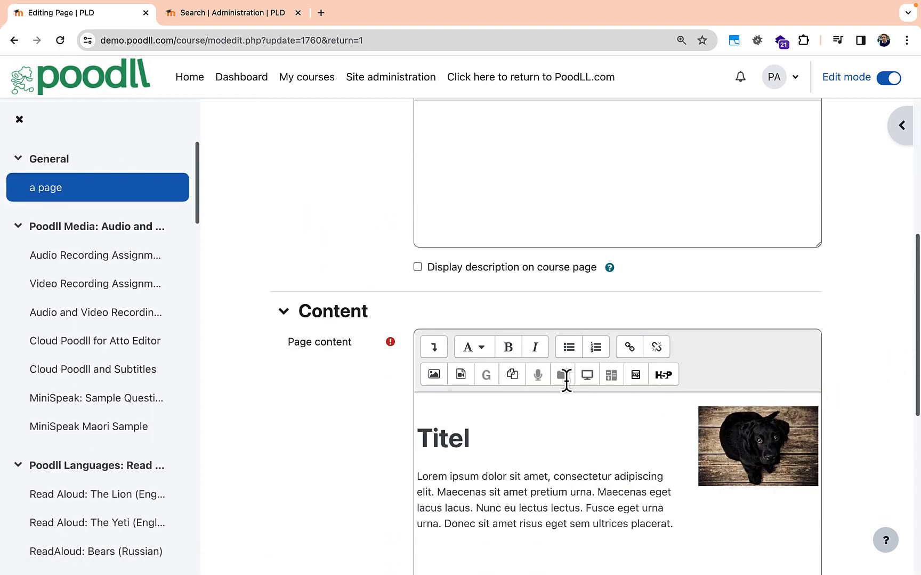
click(434, 347)
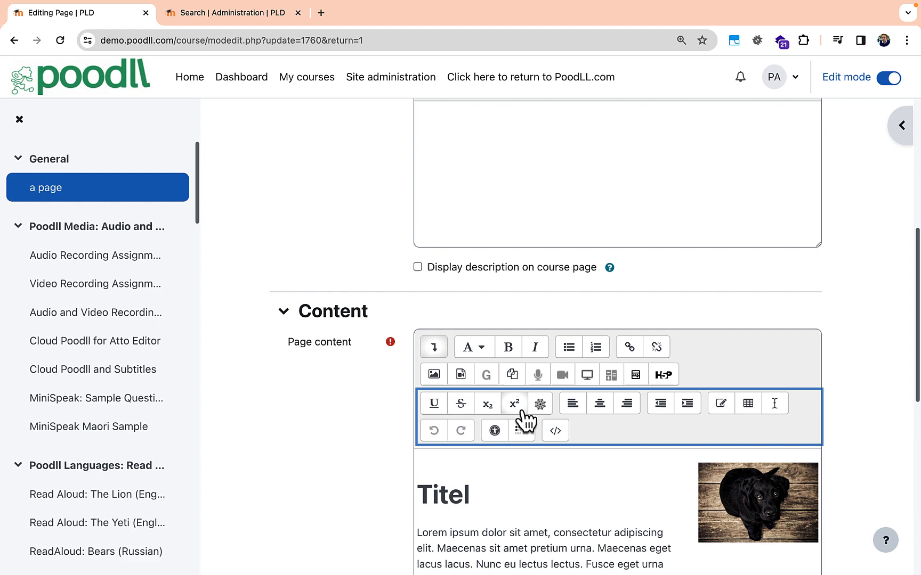
click(557, 432)
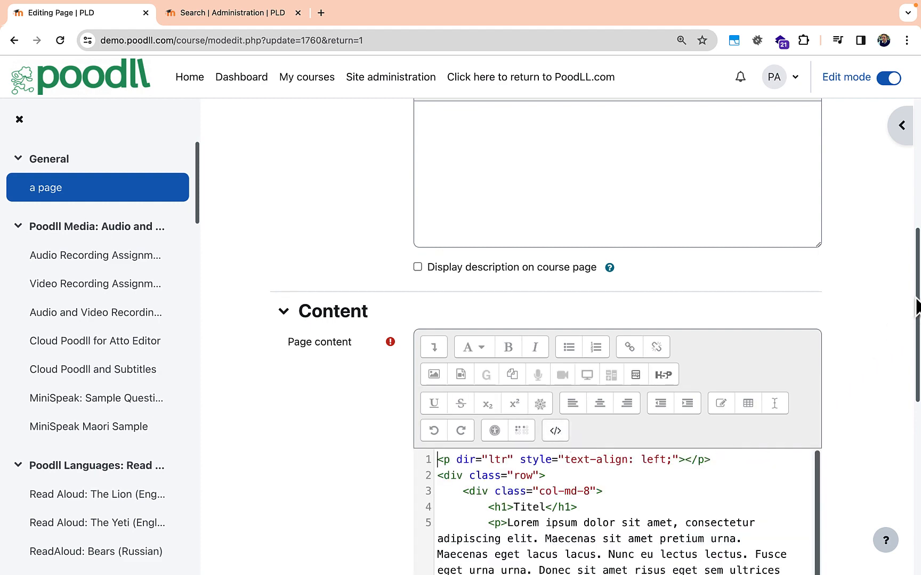
drag(916, 308, 912, 386)
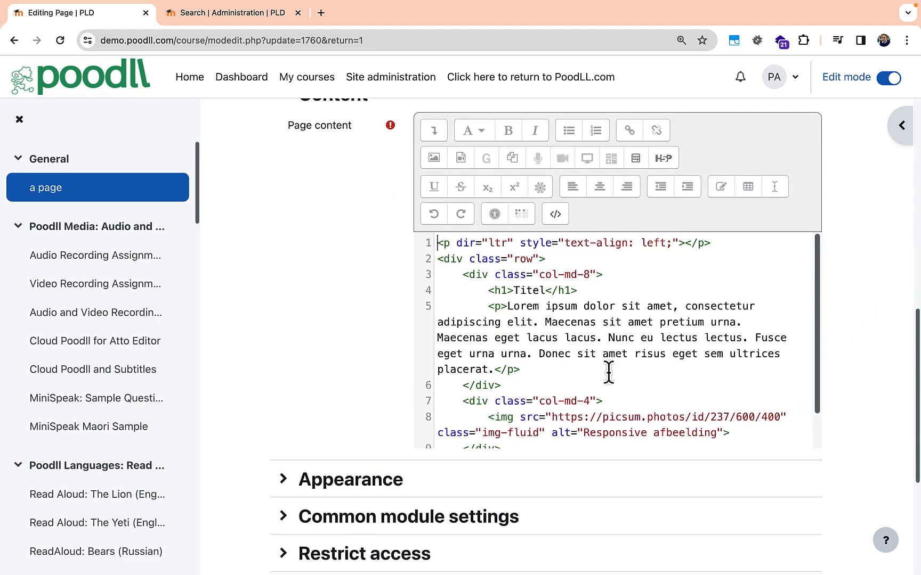
click(554, 216)
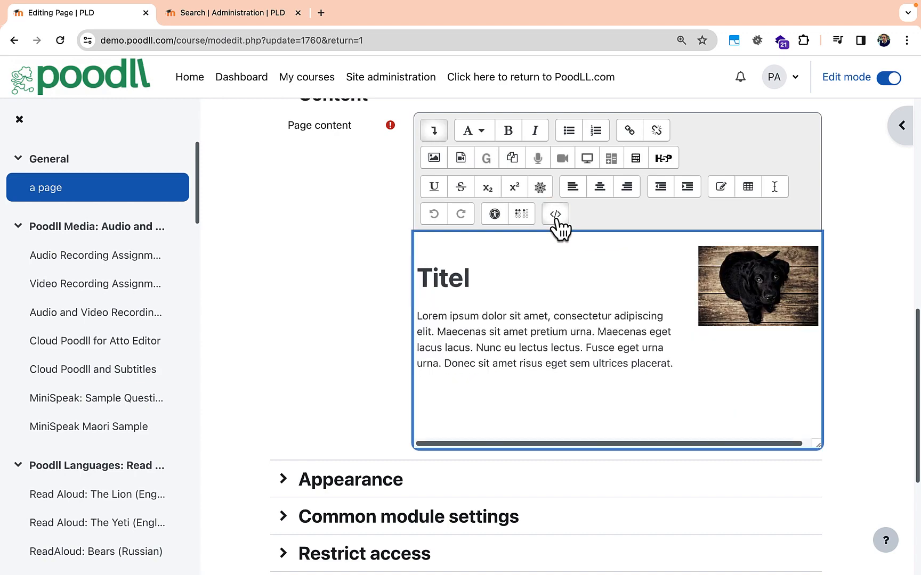
drag(917, 347, 918, 139)
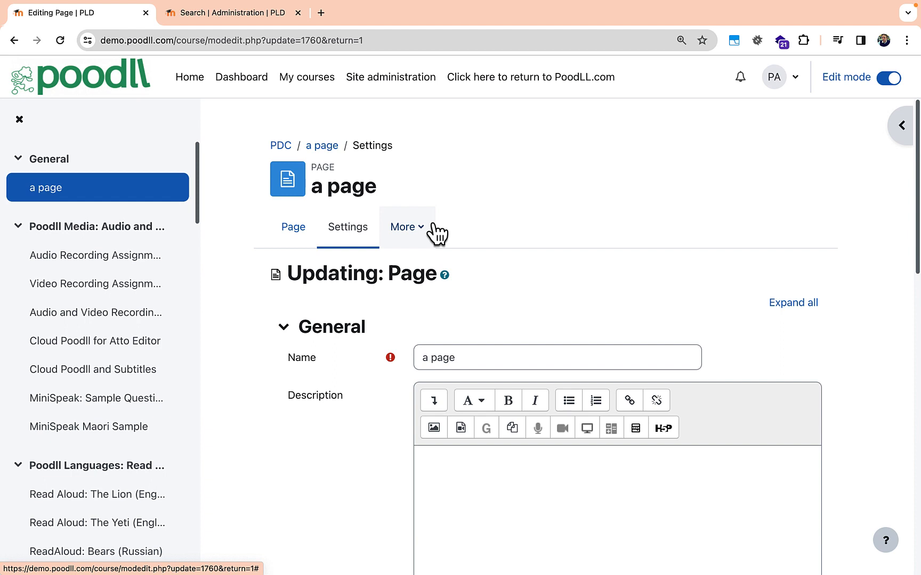
Step: Switch to Moodle's plugin administration and open the Snippet (Atto) settings among the text editor plugins
click(243, 14)
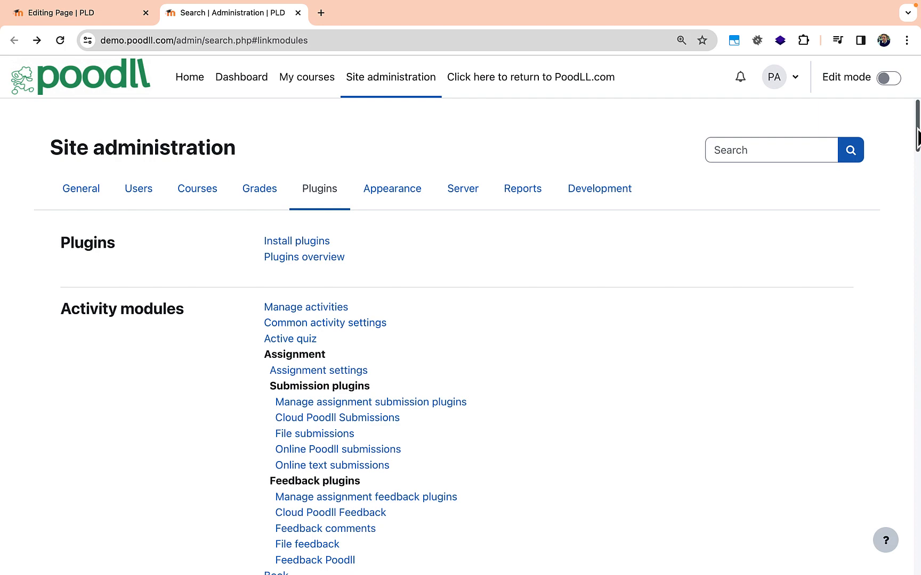
scroll(917, 138, down, 15)
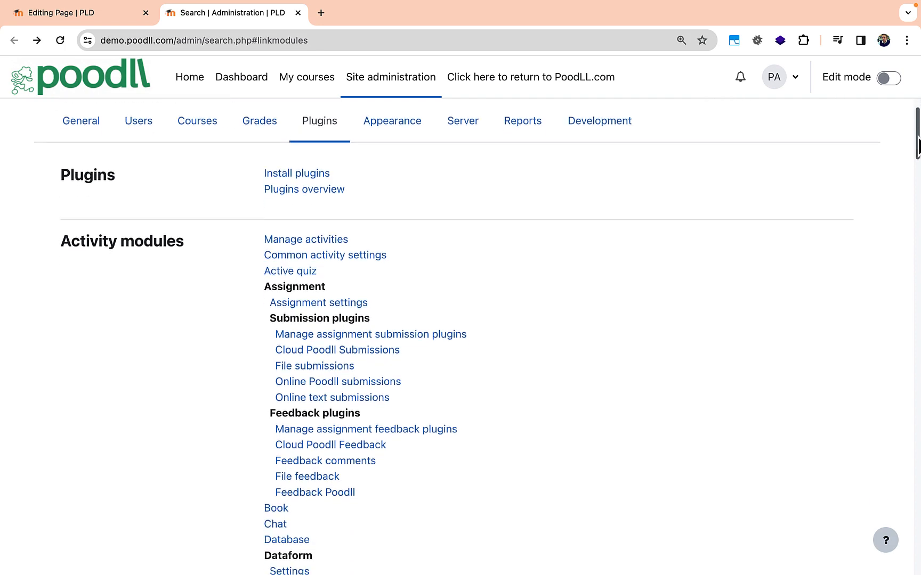
drag(917, 247, 912, 568)
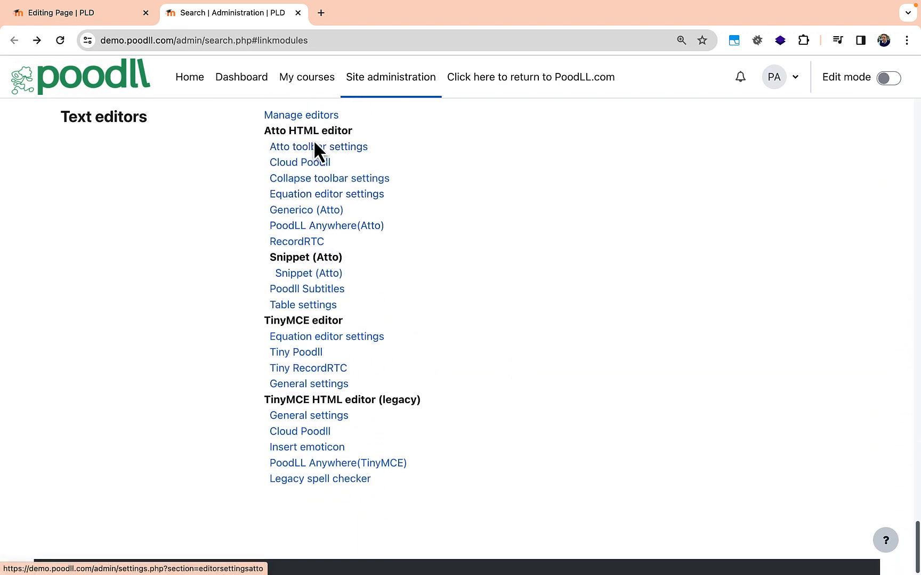
click(307, 275)
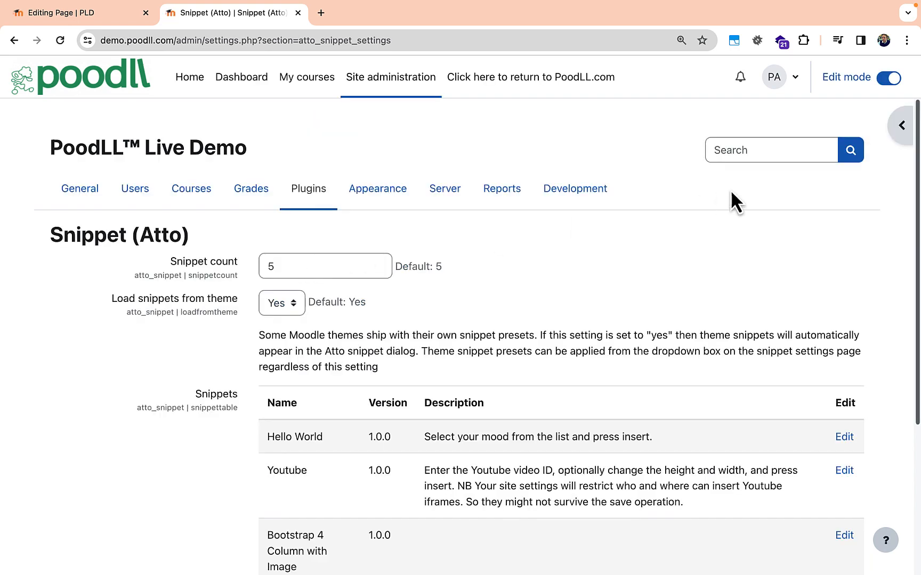
scroll(917, 171, down, 1)
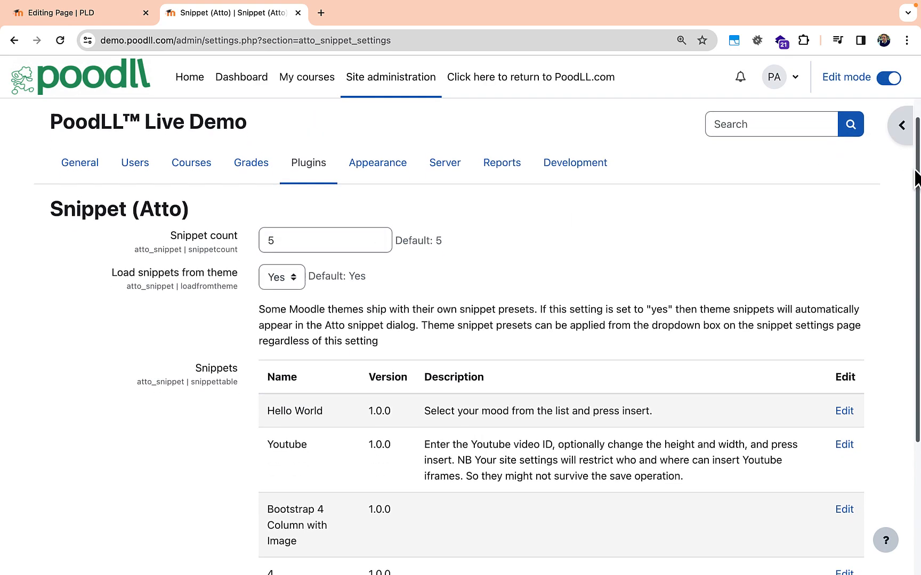
click(275, 239)
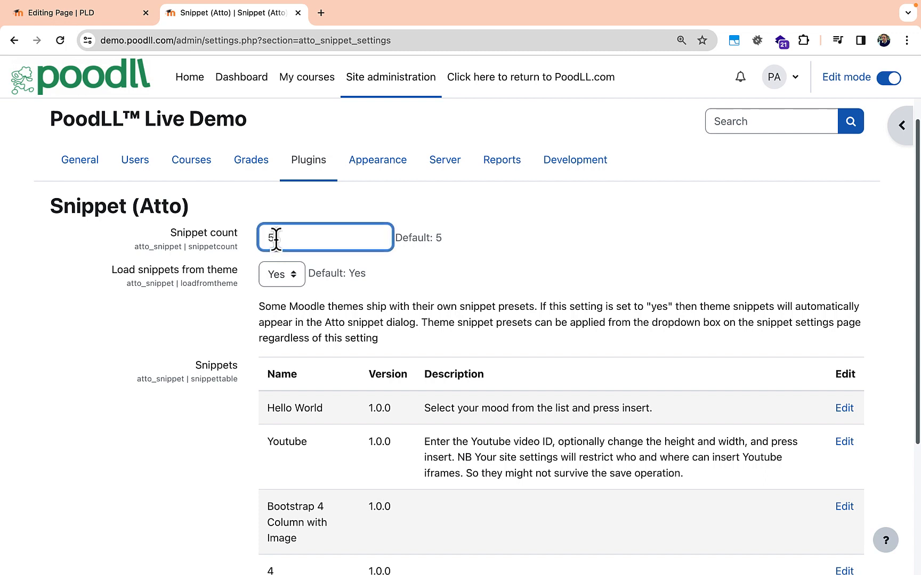
text(0)
Step: Open the Hello World snippet for editing, discarding the unsaved changes to the general snippet settings
scroll(916, 166, down, 2)
scroll(516, 323, down, 4)
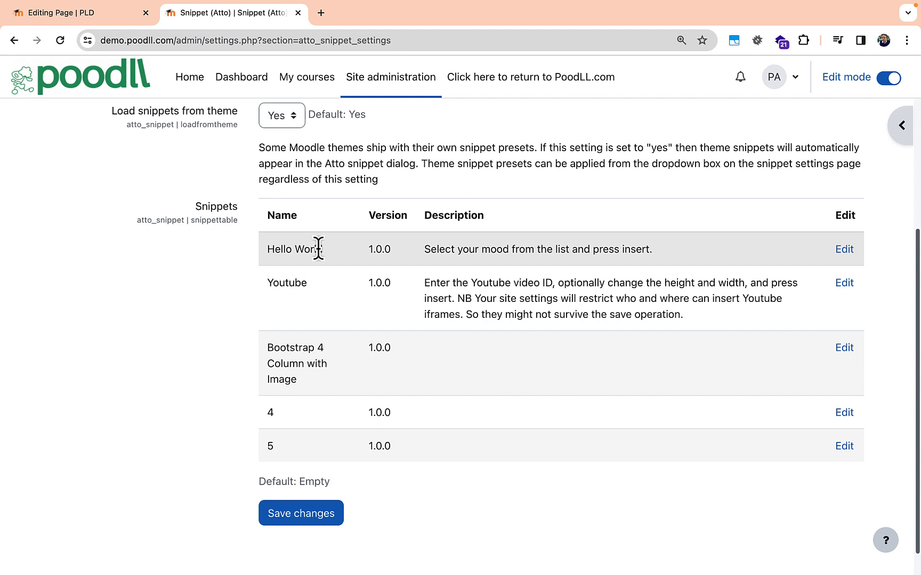
click(841, 248)
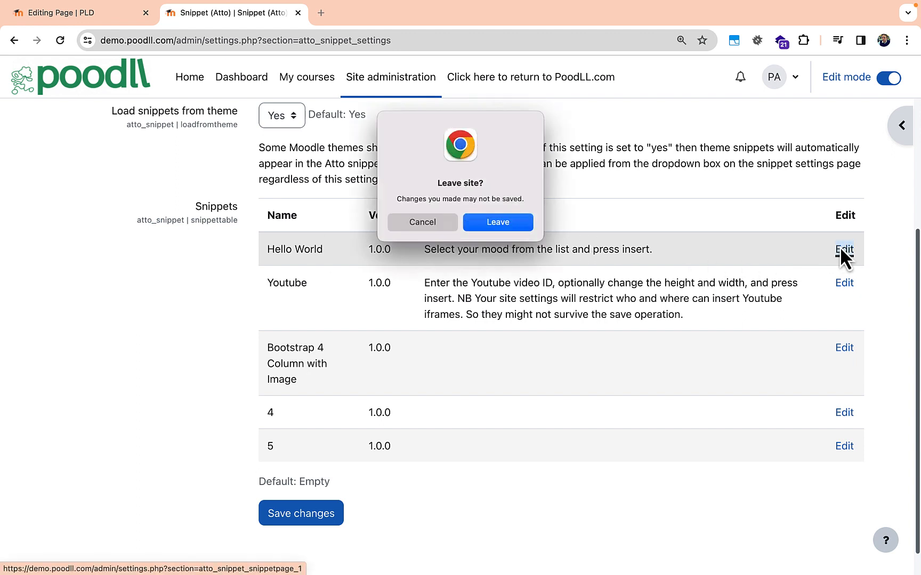
click(499, 221)
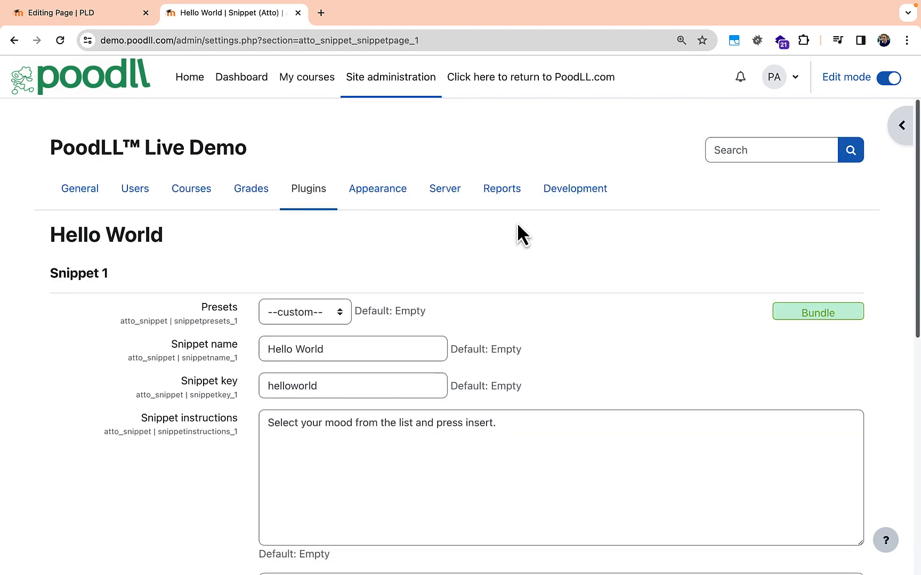
Step: Set the Hello World snippet's defaults to the single value MOOD=happy and save the changes
drag(916, 164, 914, 269)
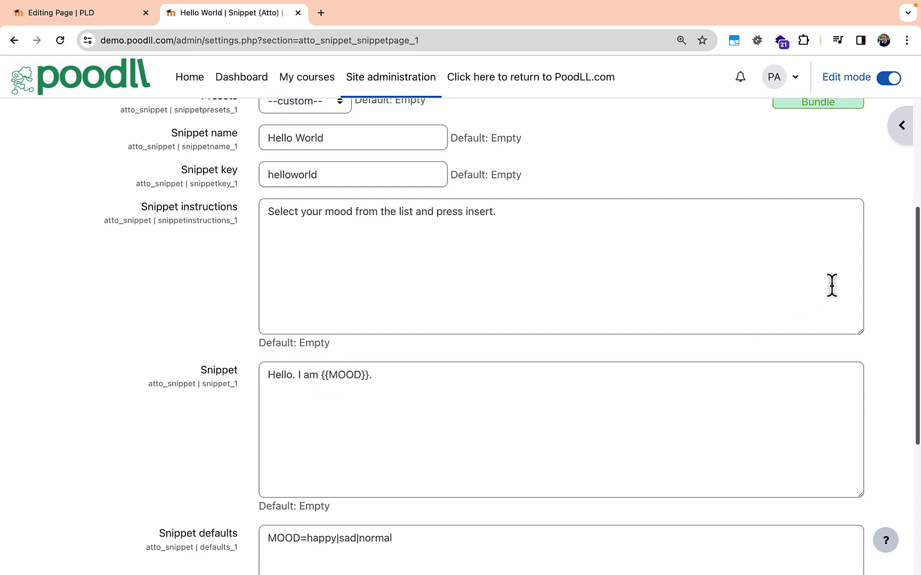
drag(918, 274, 918, 337)
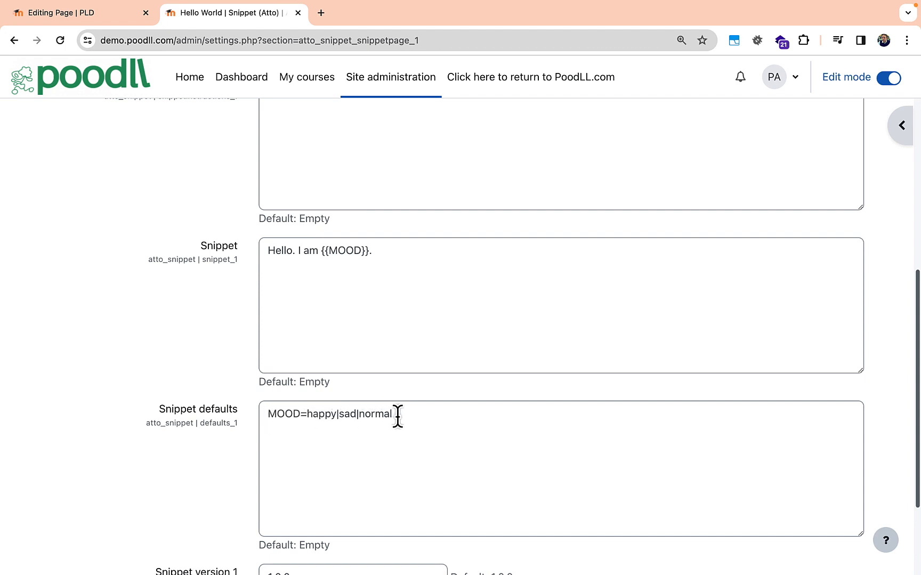
drag(396, 416, 343, 416)
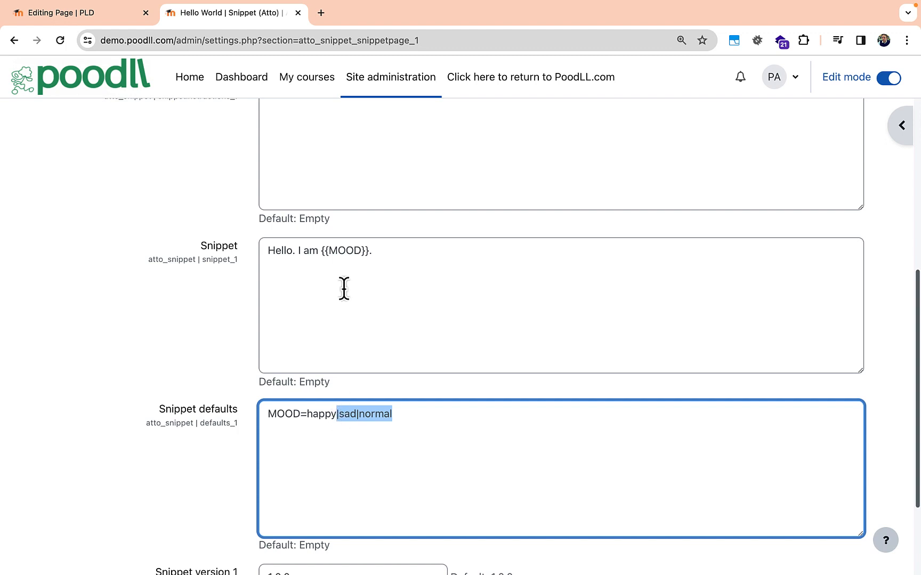
key(BackSpace)
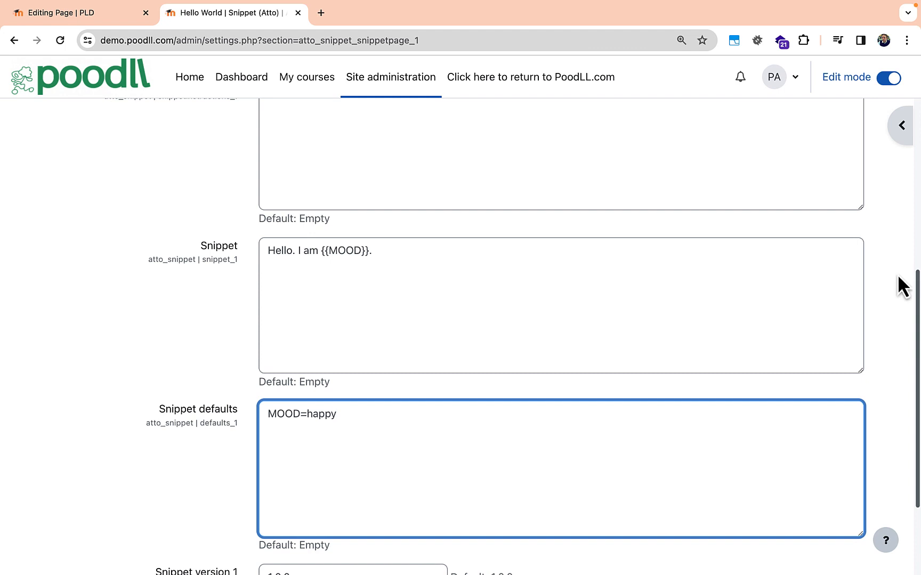
drag(364, 419, 257, 418)
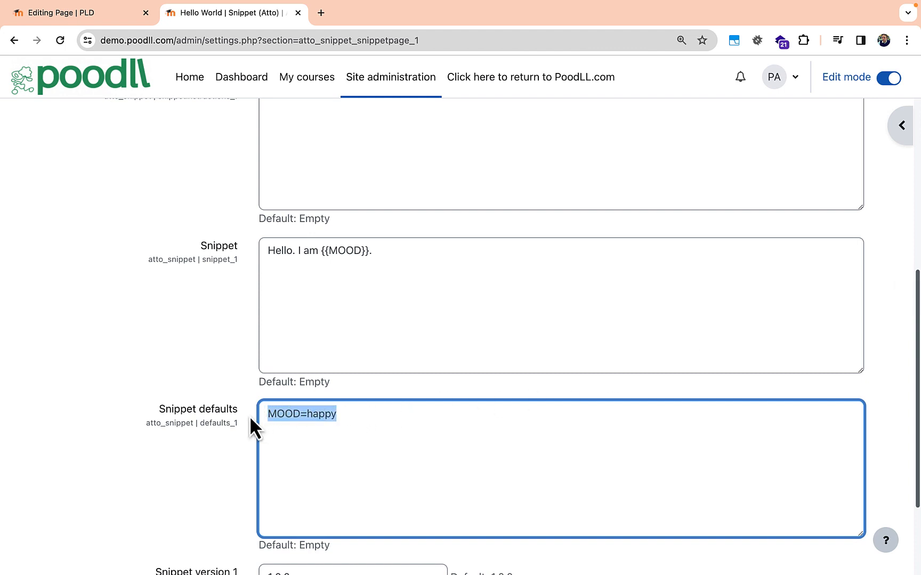
key(BackSpace)
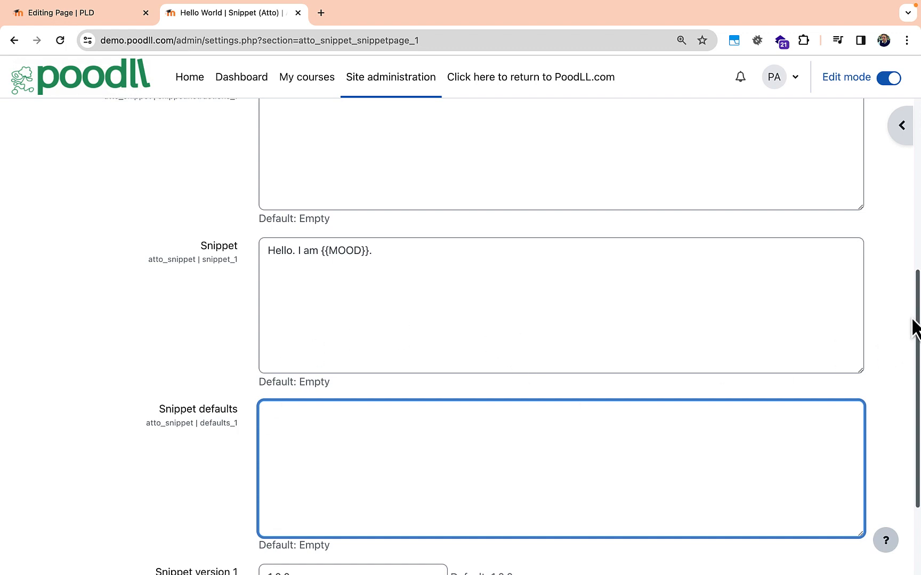
drag(917, 308, 920, 341)
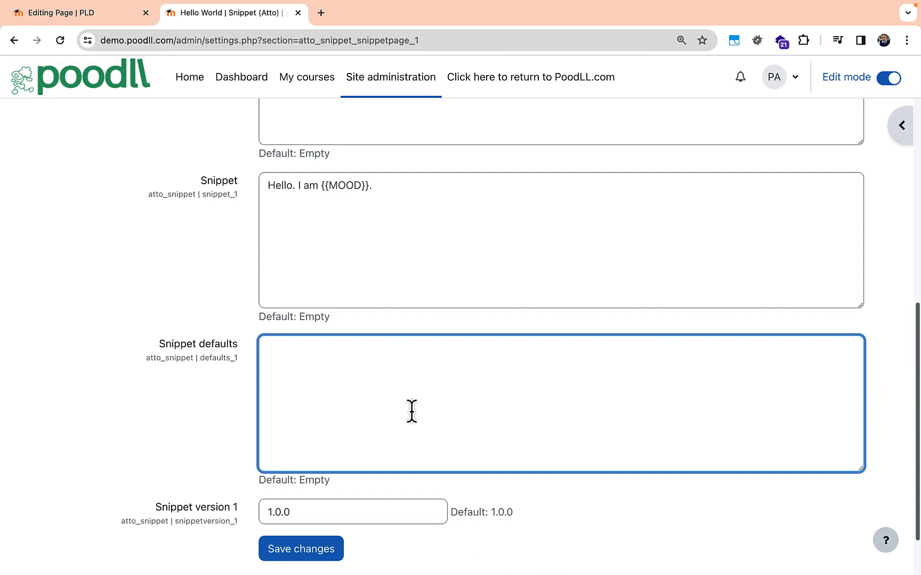
text(MOOD=happy)
click(303, 555)
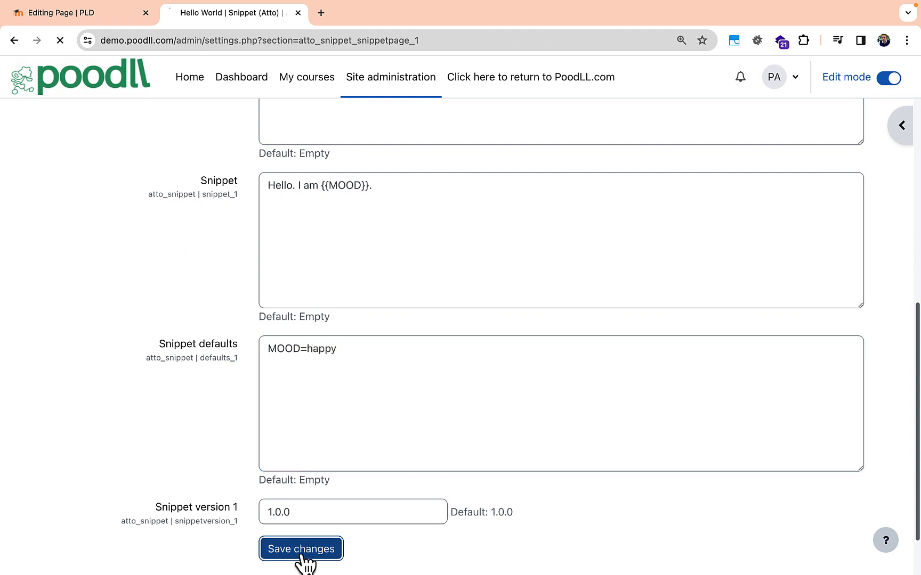
Step: Return to the page's editing form, reload it, and delete all of its page content
click(99, 20)
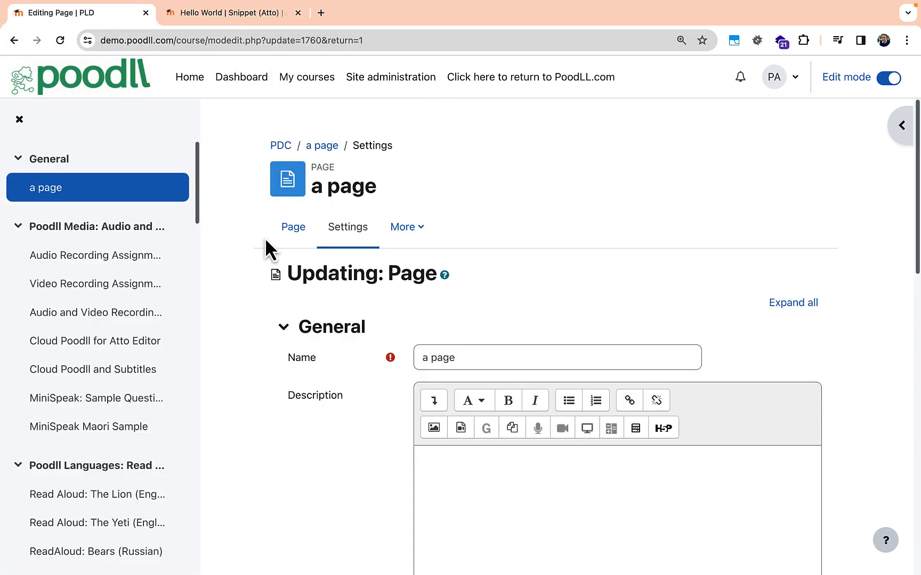
click(60, 41)
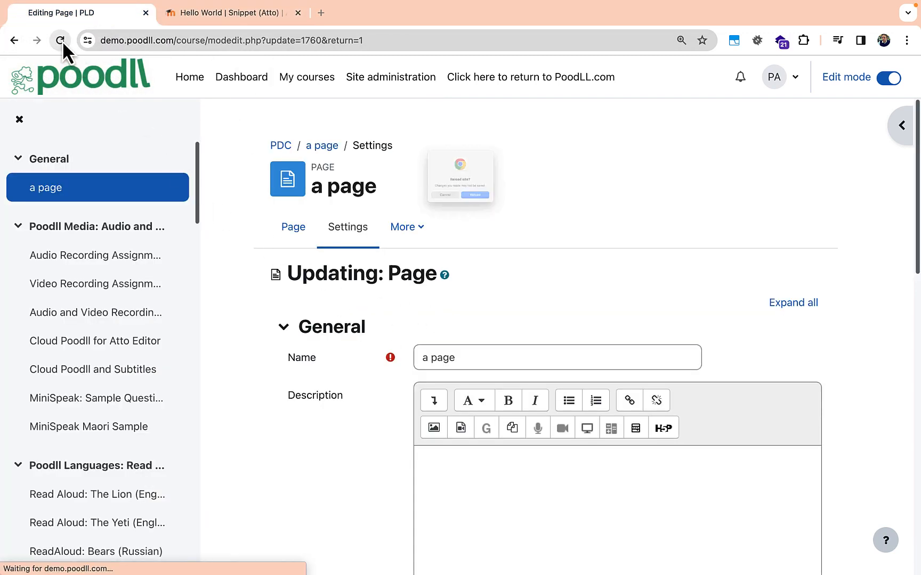
click(528, 227)
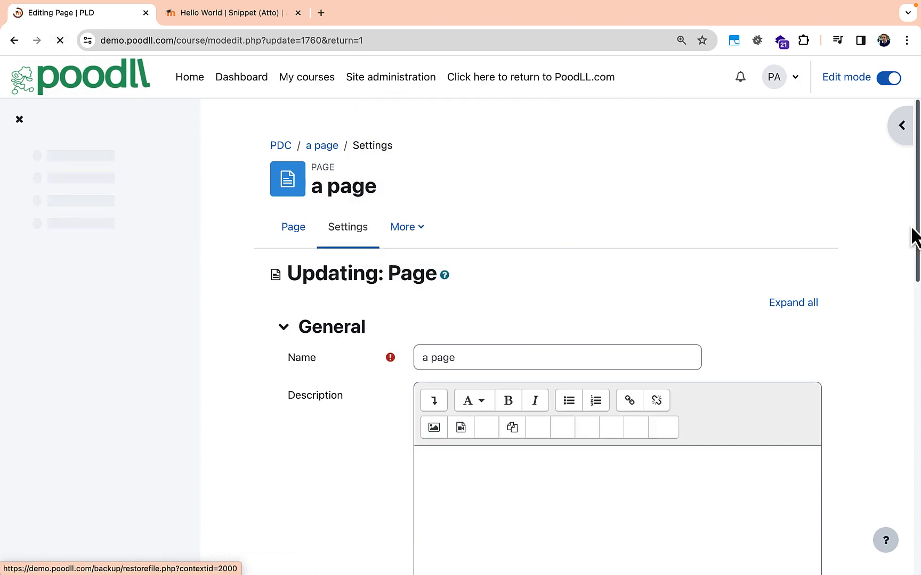
scroll(918, 237, down, 6)
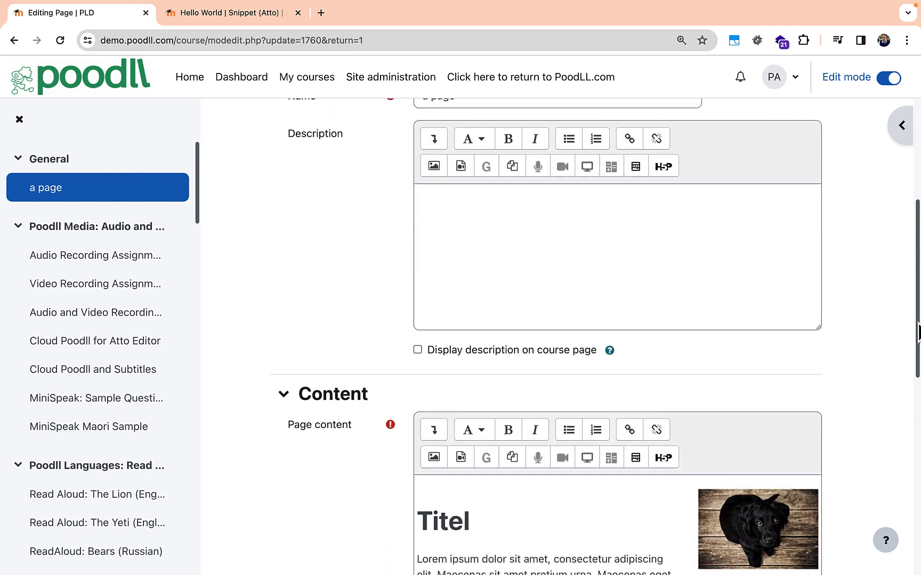
click(623, 456)
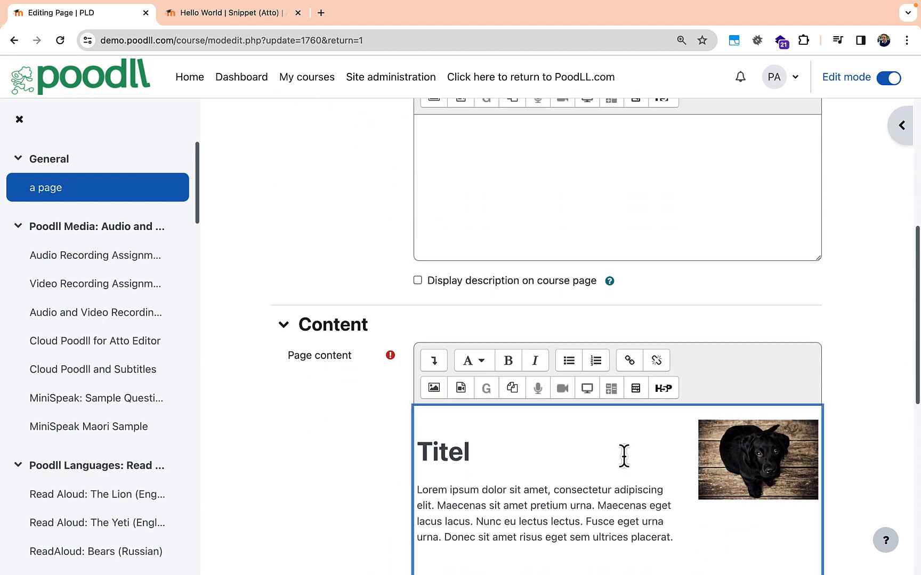
key(ctrl+a)
key(Delete)
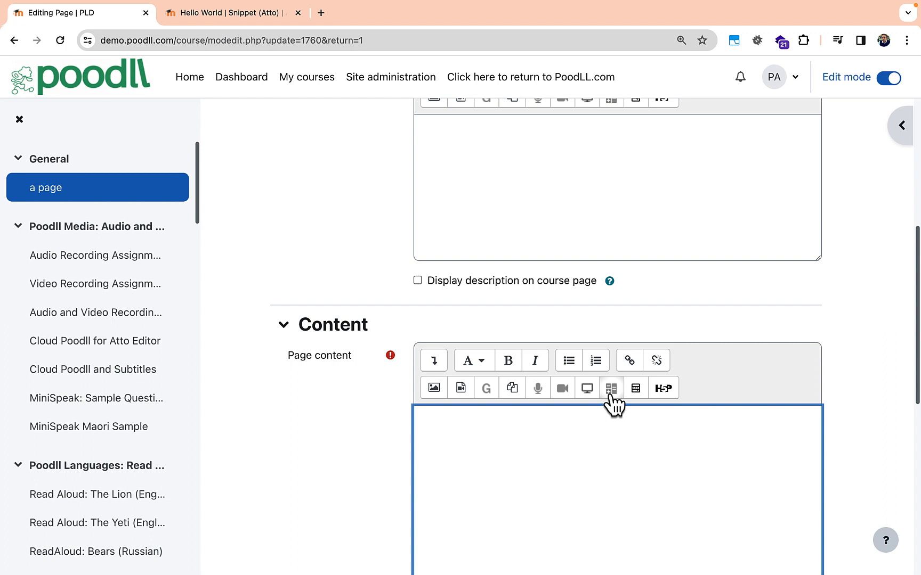
Step: Insert the Hello World snippet into the page content with MOOD set to hungry
click(435, 362)
click(541, 420)
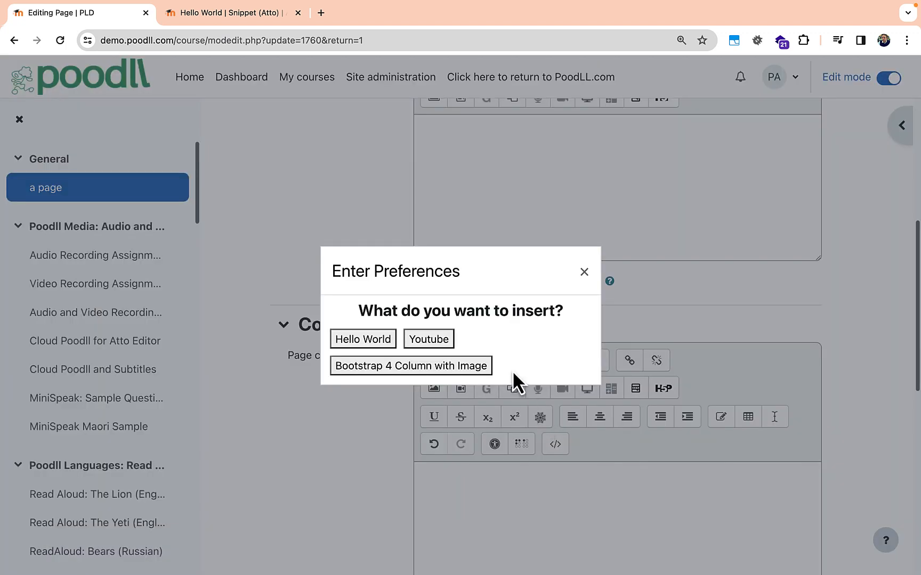
click(379, 346)
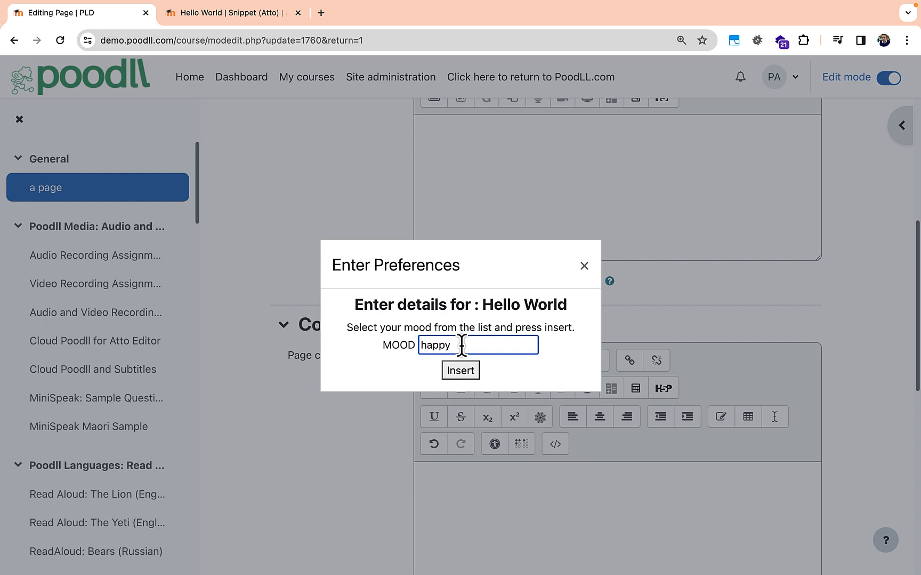
drag(461, 345, 422, 346)
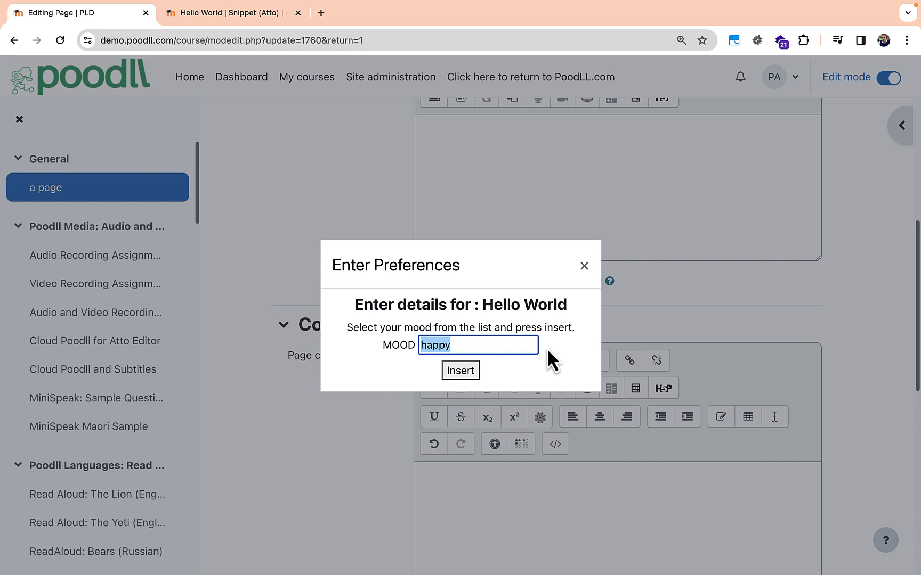
text(hungry)
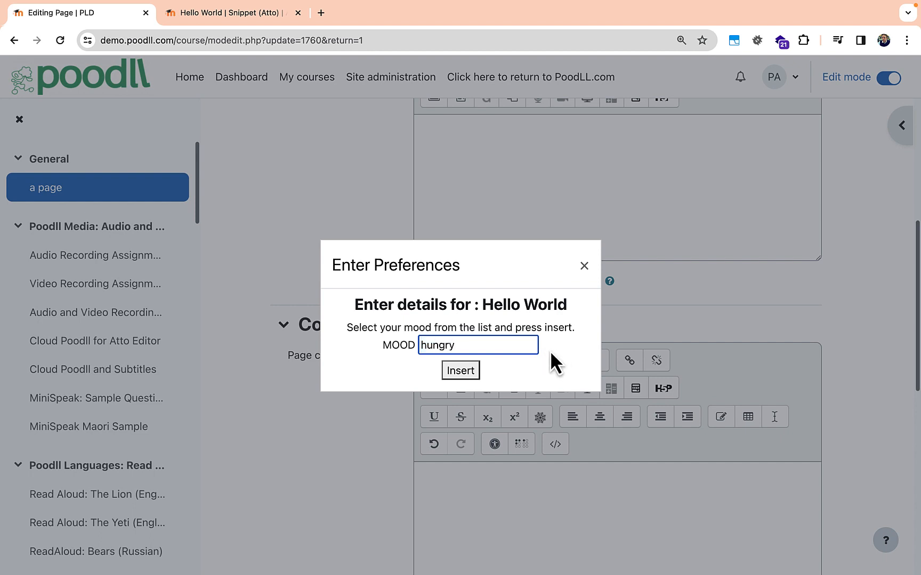
click(457, 373)
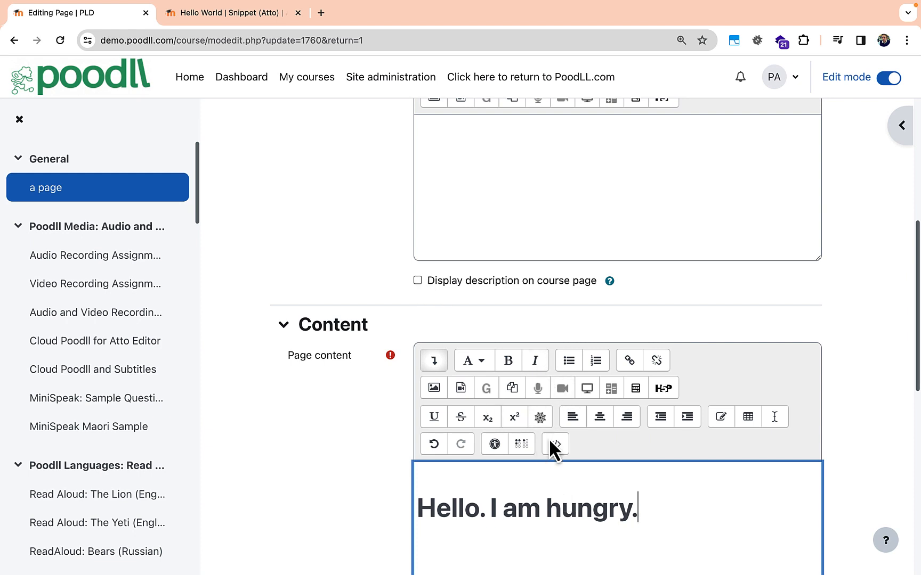
Step: Delete the "Hello. I am hungry." heading from the page content and return to the Hello World snippet's settings
triple_click(670, 517)
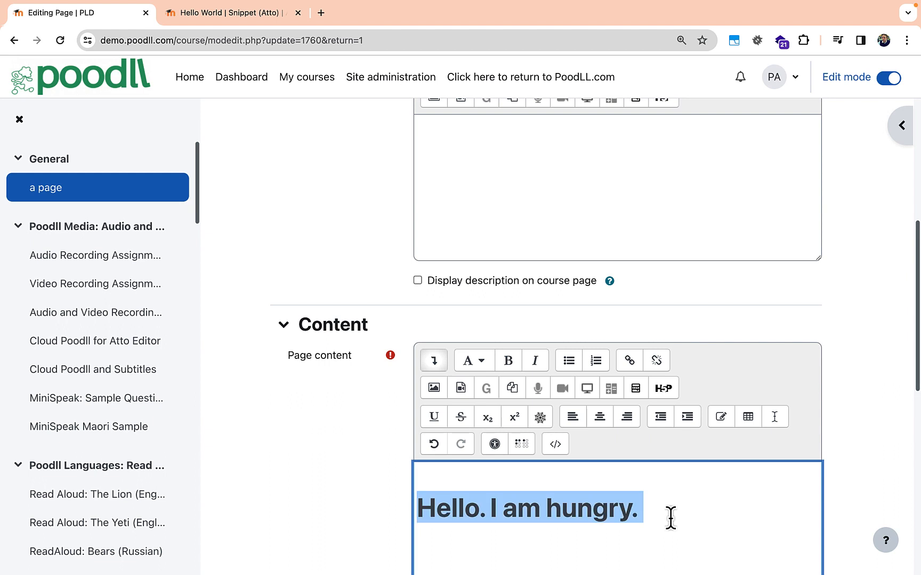
key(BackSpace)
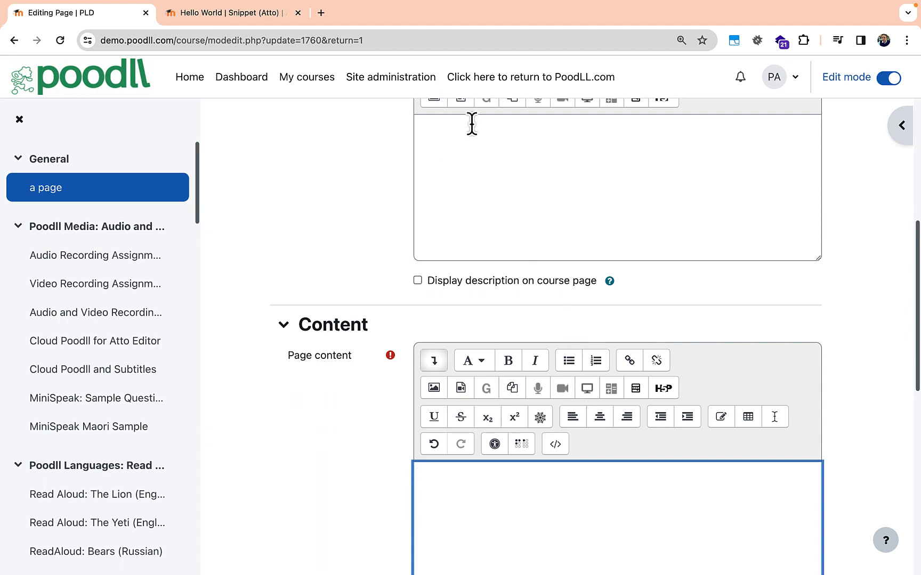
click(255, 12)
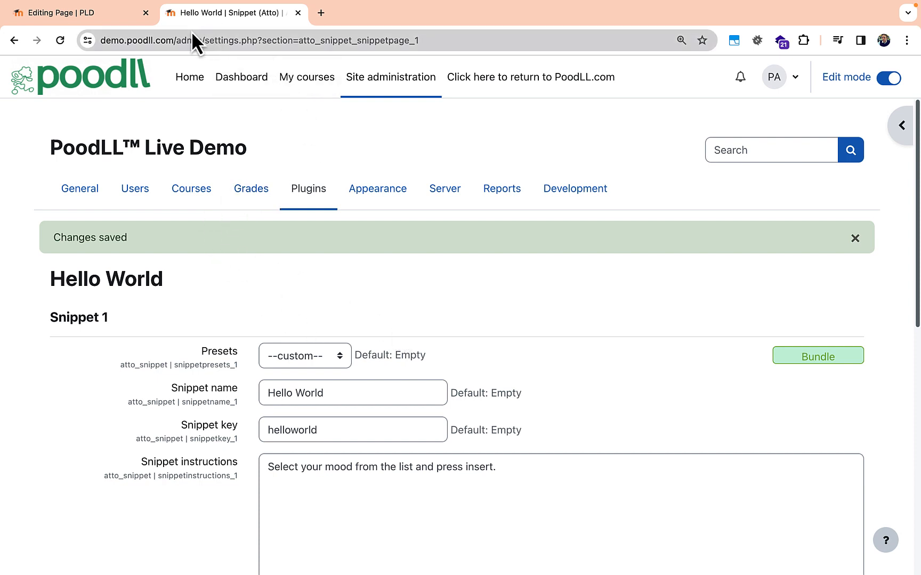
scroll(254, 257, down, 1)
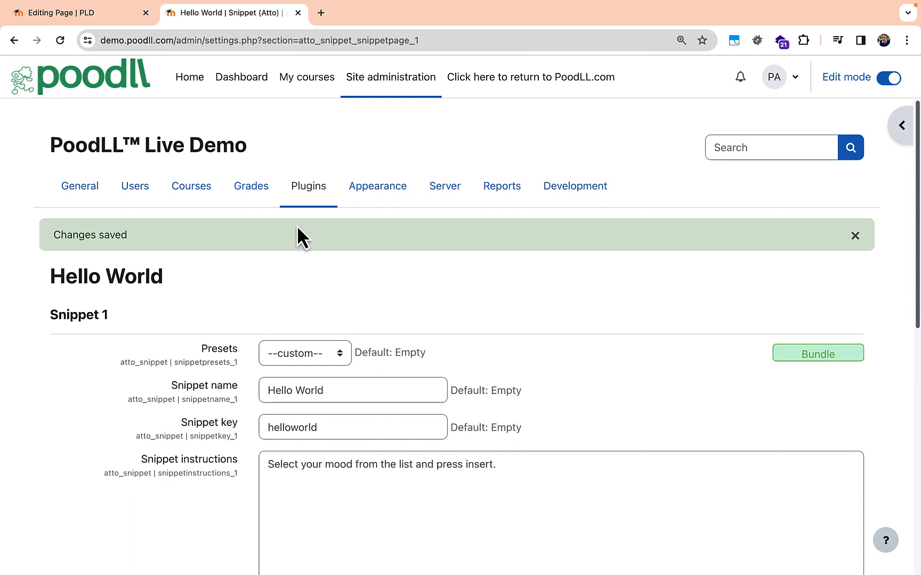
Step: Go back to the Snippet (Atto) settings overview and open the empty snippet 4 for editing
click(16, 40)
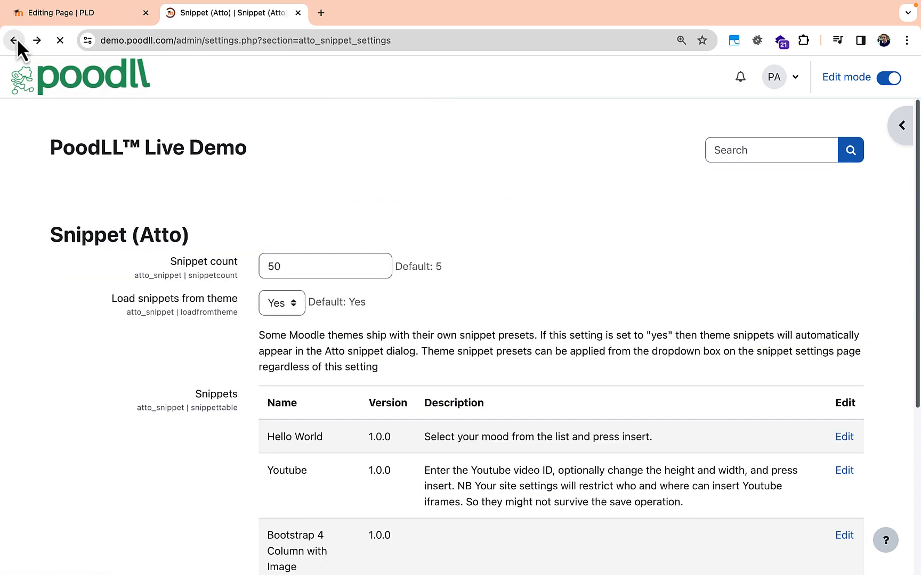
click(16, 39)
click(33, 42)
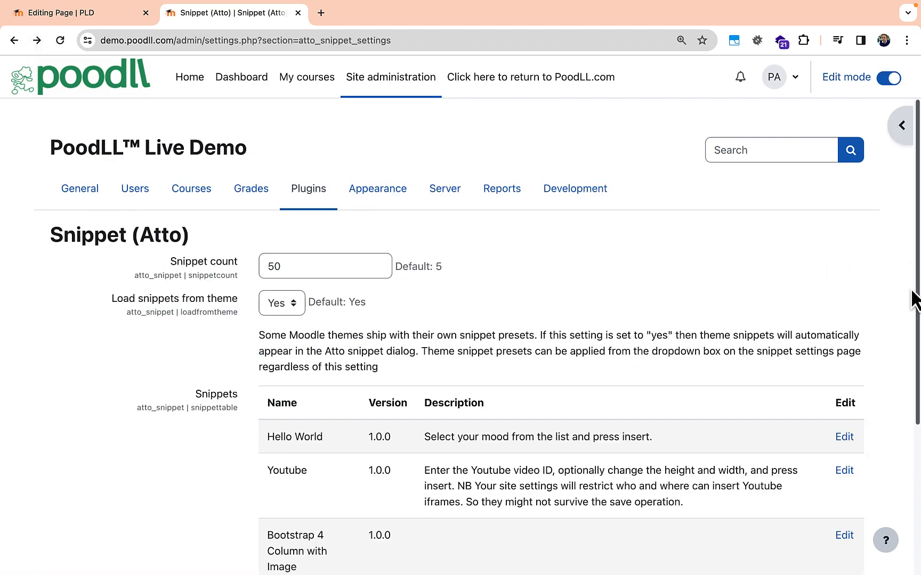
drag(916, 285, 913, 418)
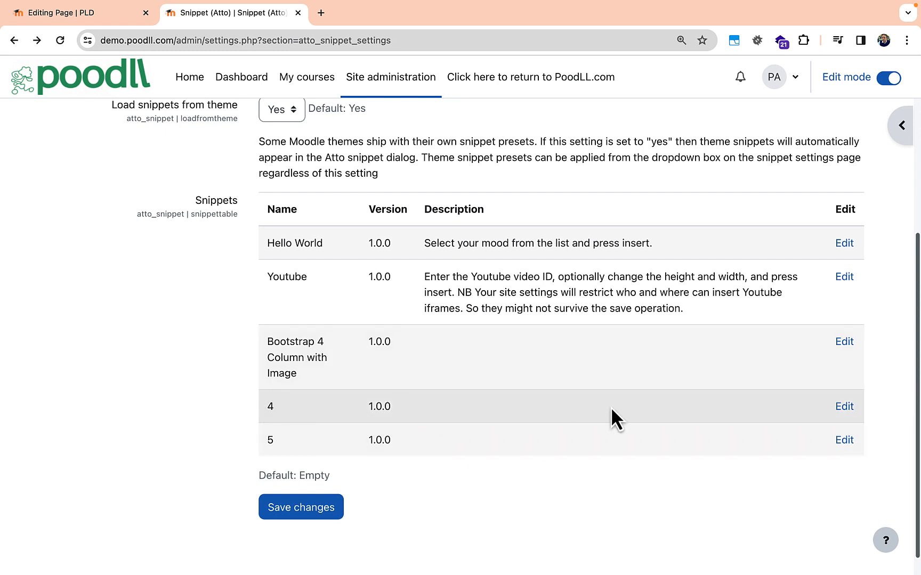
click(843, 408)
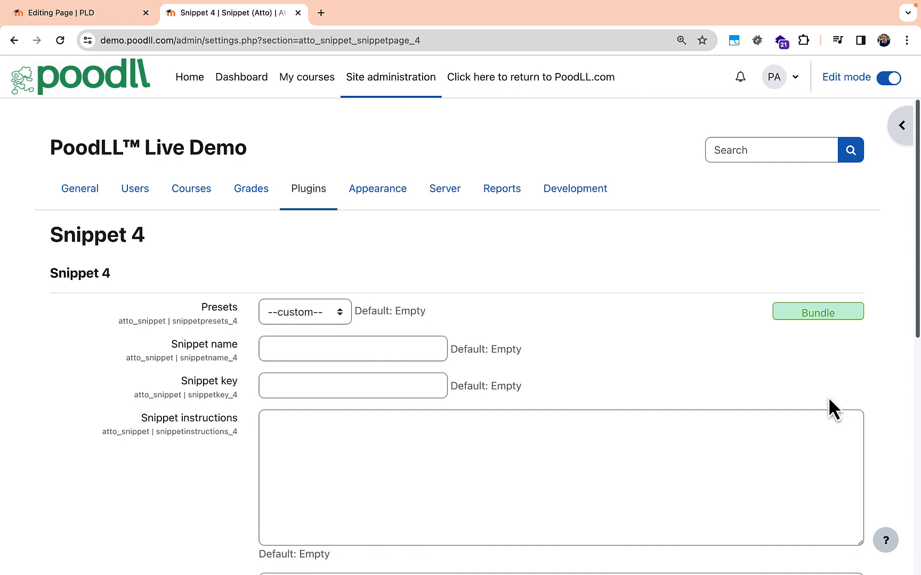
Step: Fill snippet 4 with the Fancy Button preset and save the changes
click(326, 315)
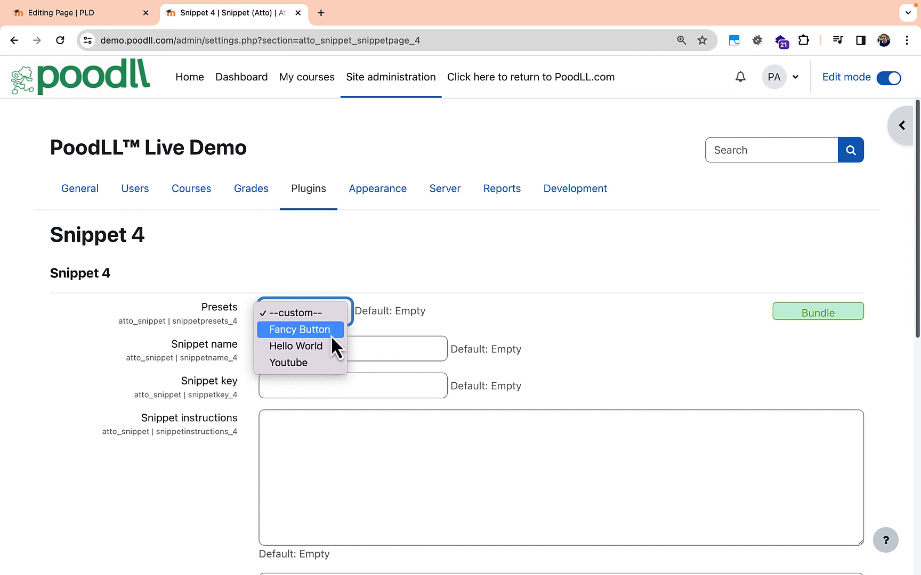
click(331, 336)
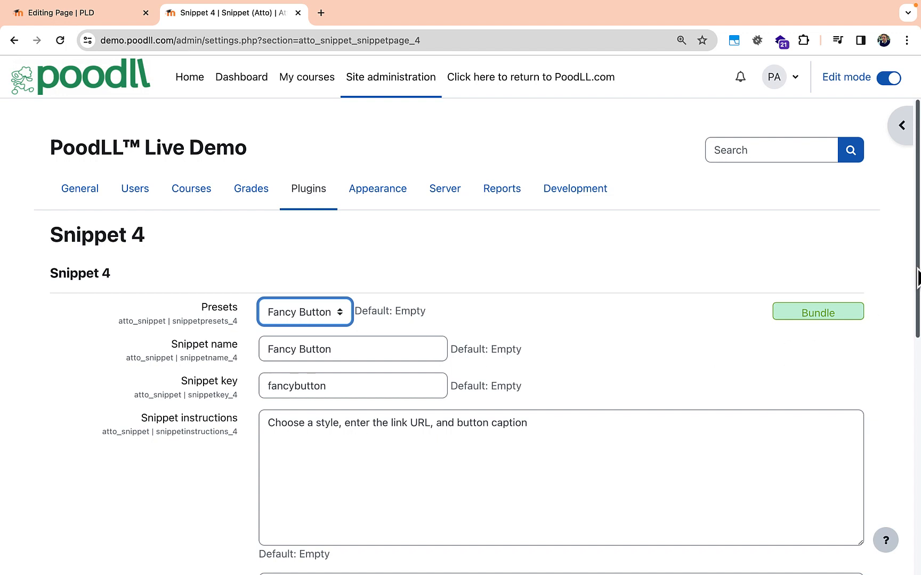
scroll(917, 281, down, 3)
scroll(477, 337, down, 2)
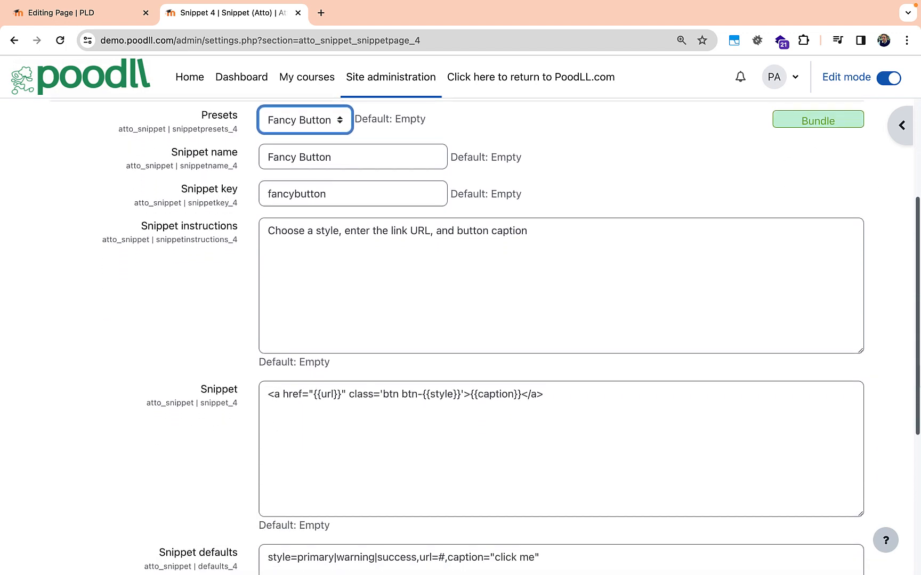
scroll(841, 391, down, 1)
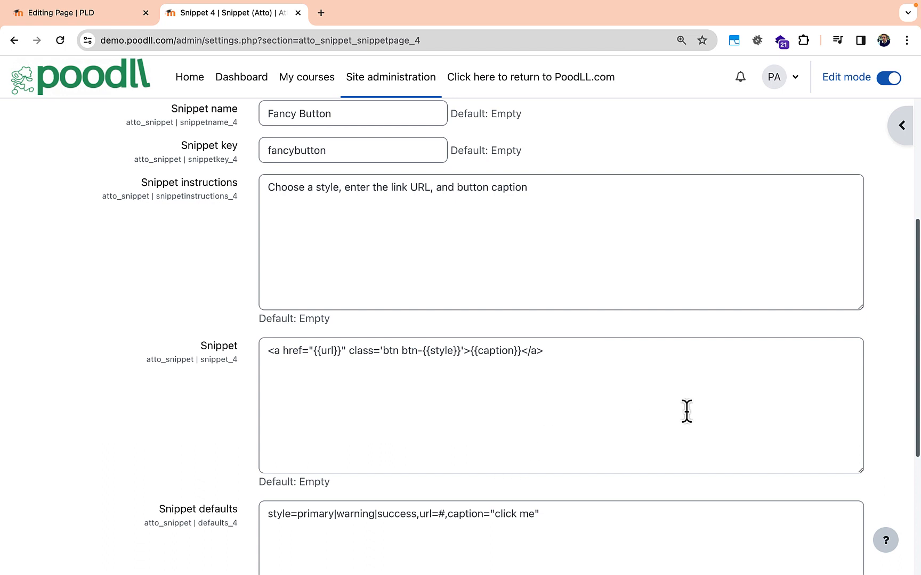
scroll(906, 352, down, 2)
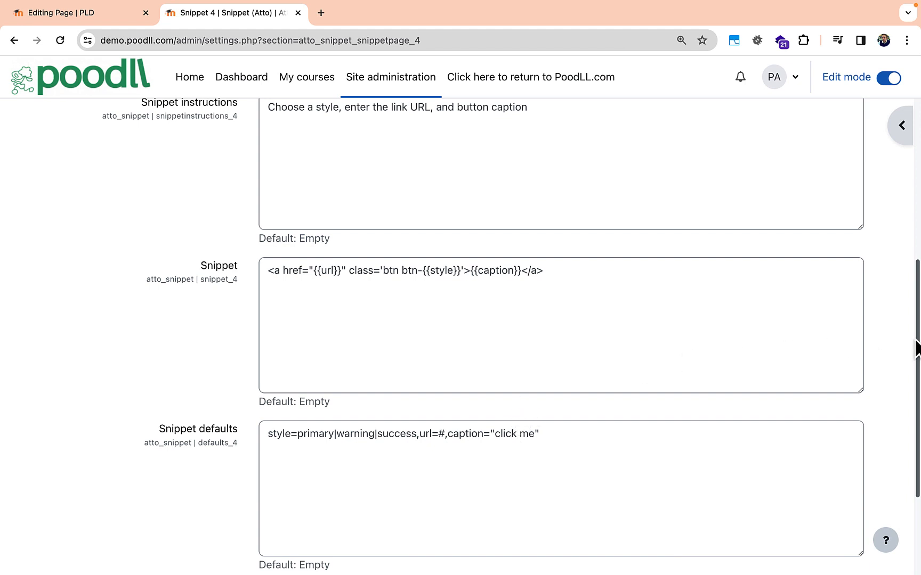
drag(916, 350, 909, 437)
click(318, 493)
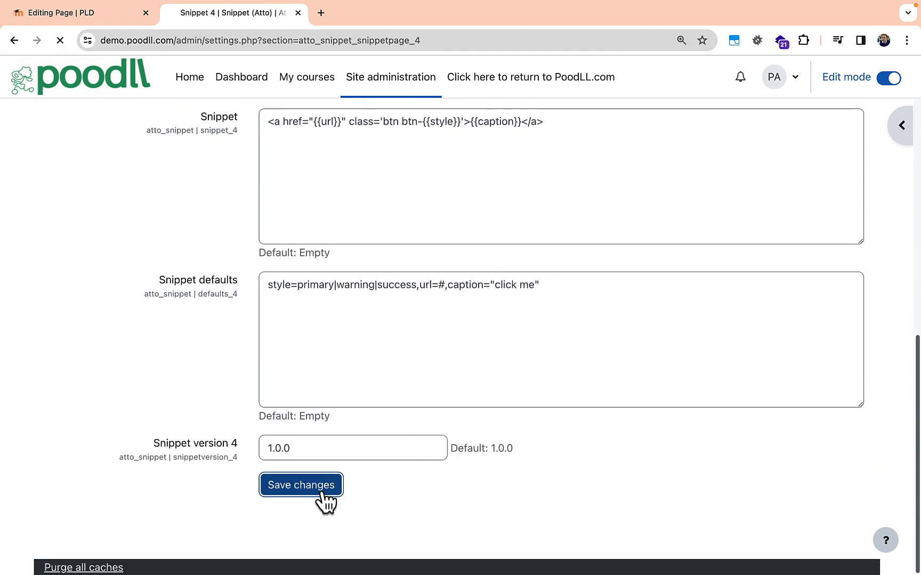
Step: Return to the page's editing form and insert the Fancy Button snippet into the page content with the caption "click me I am hungry"
key(ctrl+shift+Tab)
click(434, 142)
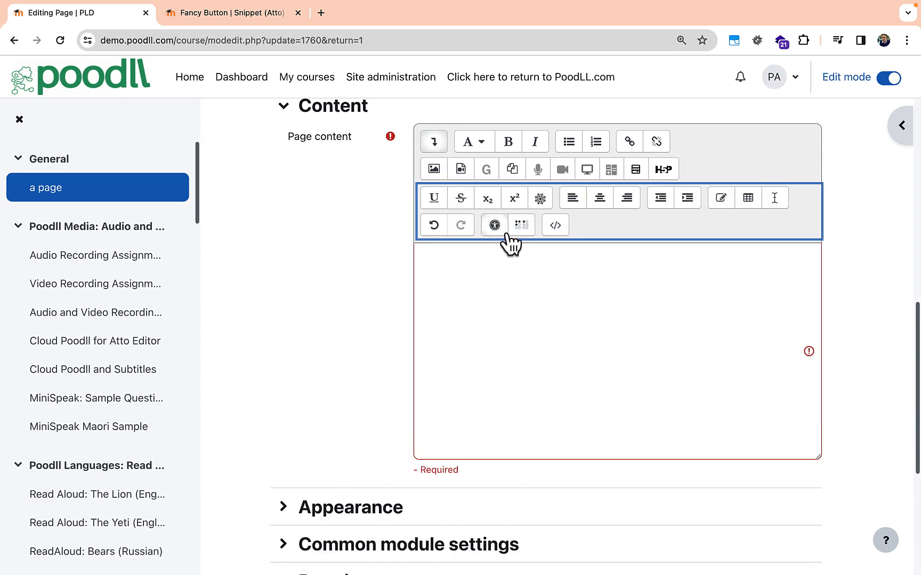
click(540, 198)
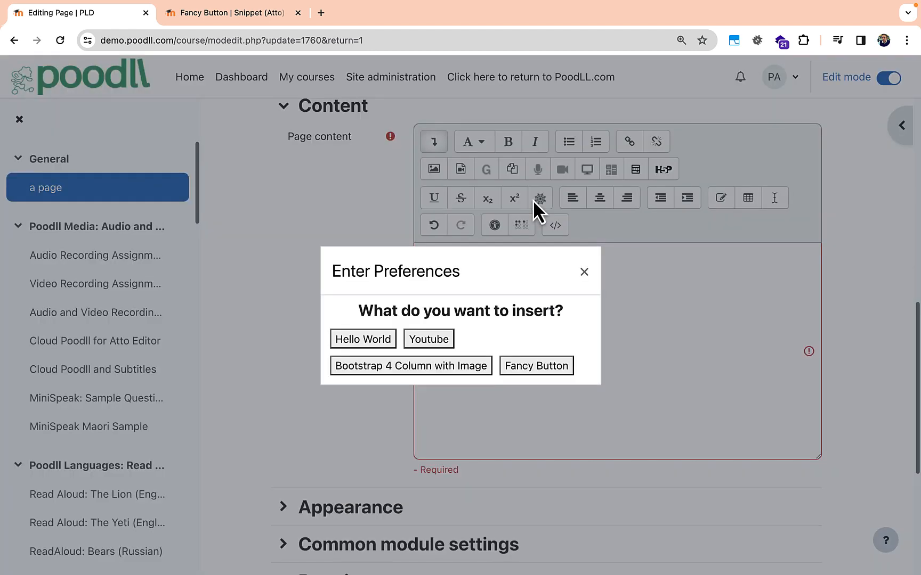
click(538, 365)
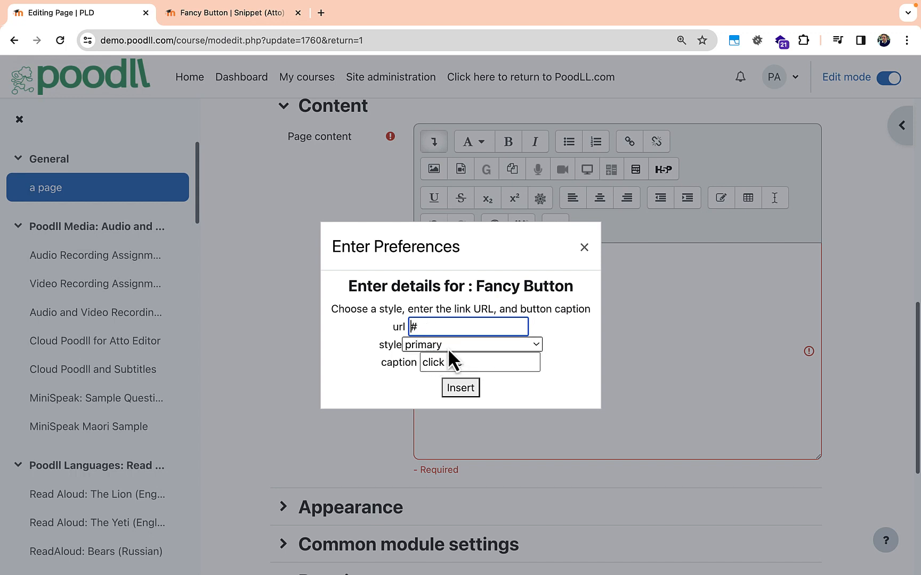
drag(465, 362, 421, 363)
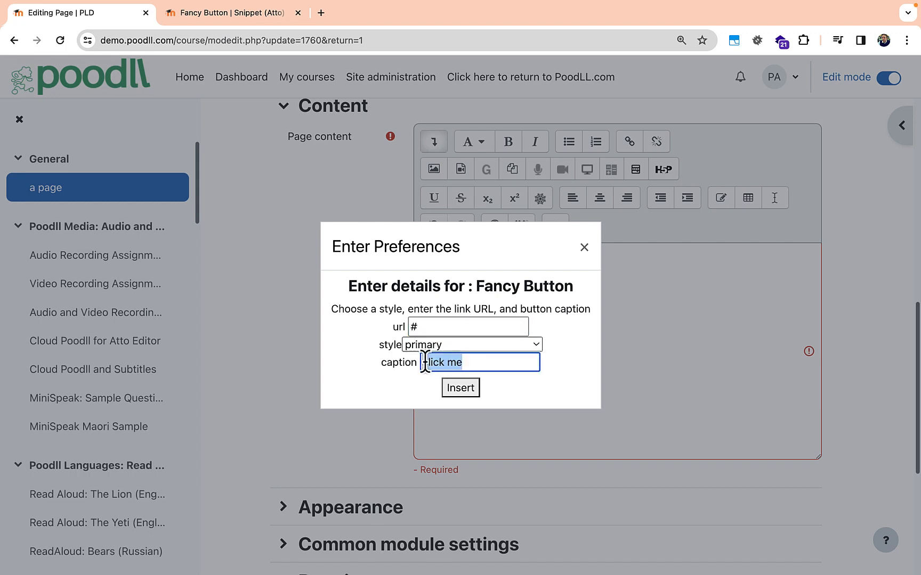
key(Right)
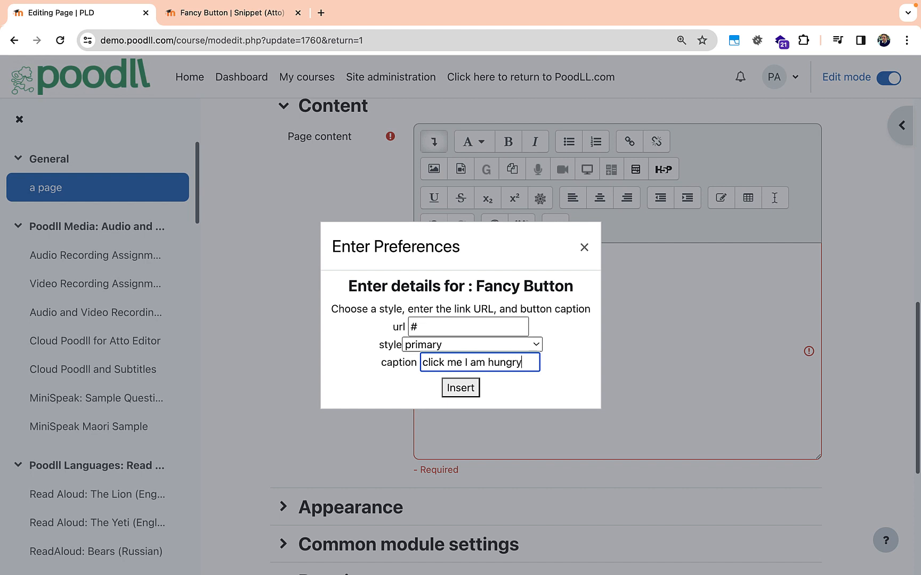
click(458, 392)
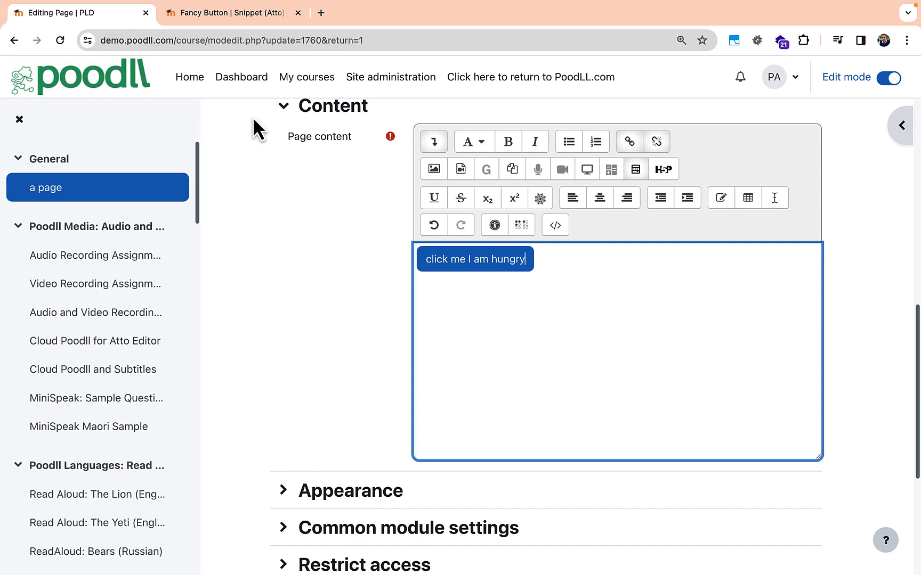
Step: Return to the Snippet (Atto) settings overview and open the empty snippet 5 for editing
click(236, 16)
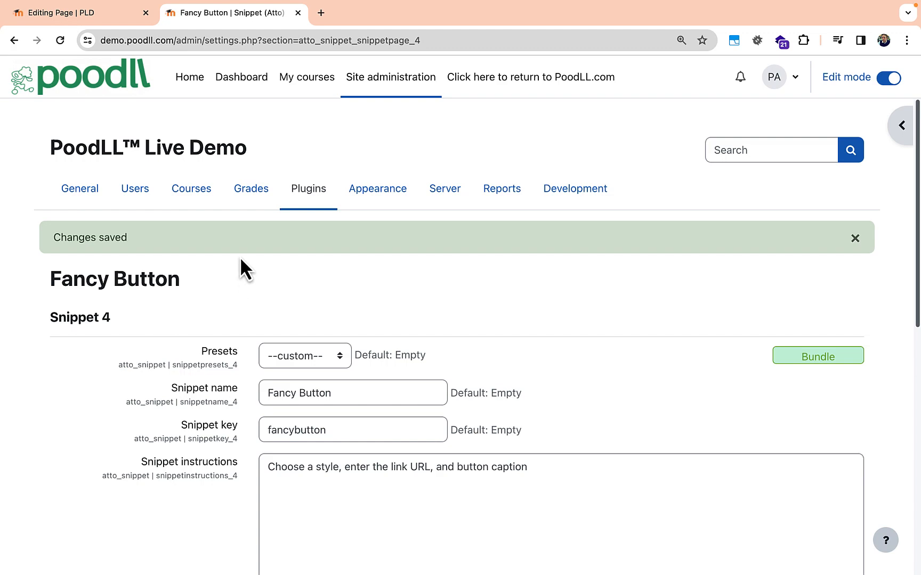
click(13, 41)
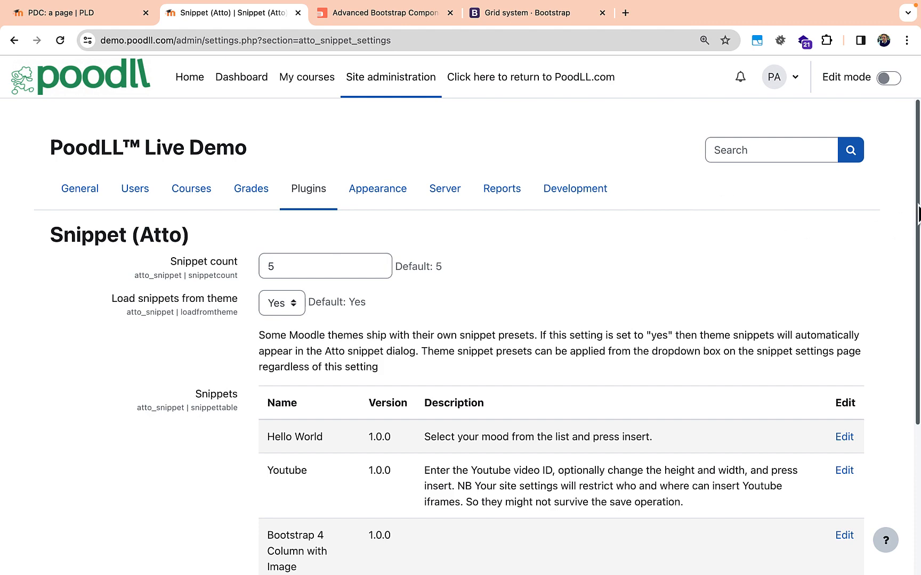
drag(914, 214, 889, 335)
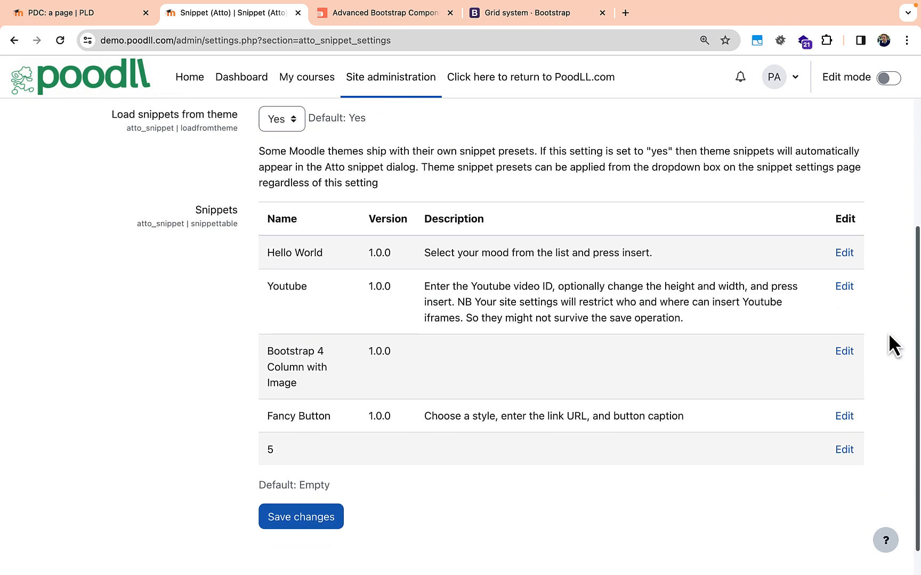
click(844, 450)
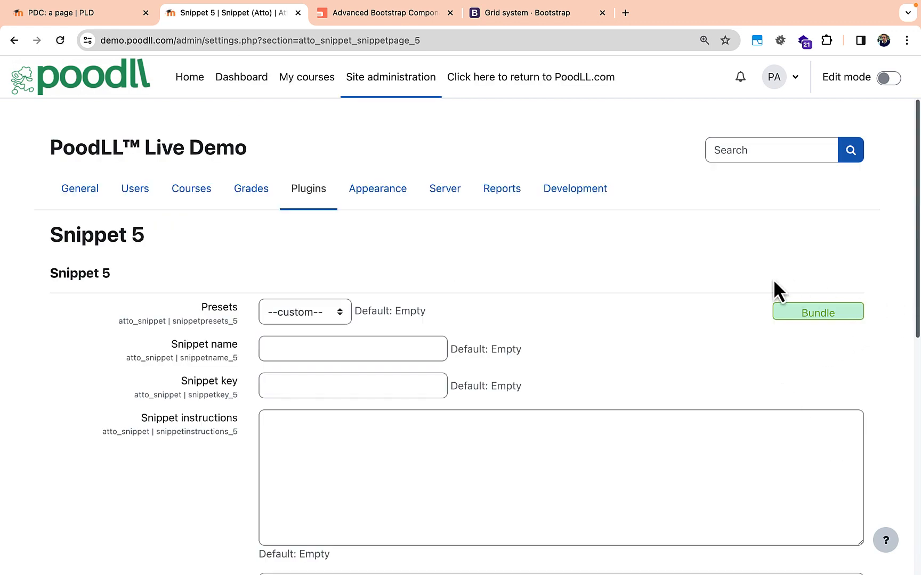
Step: Enter jumbotron as both the snippet name and the snippet key of snippet 5
click(405, 349)
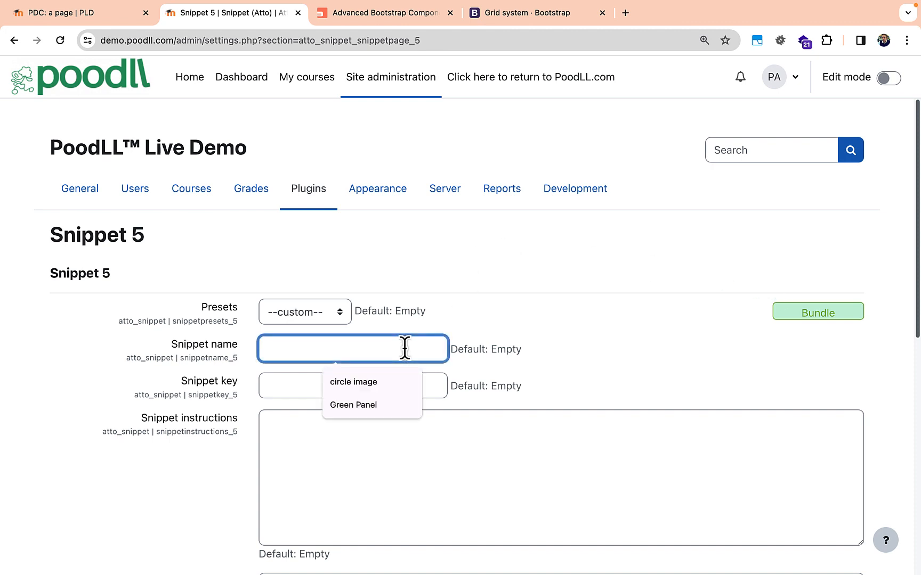
text(jumbotron)
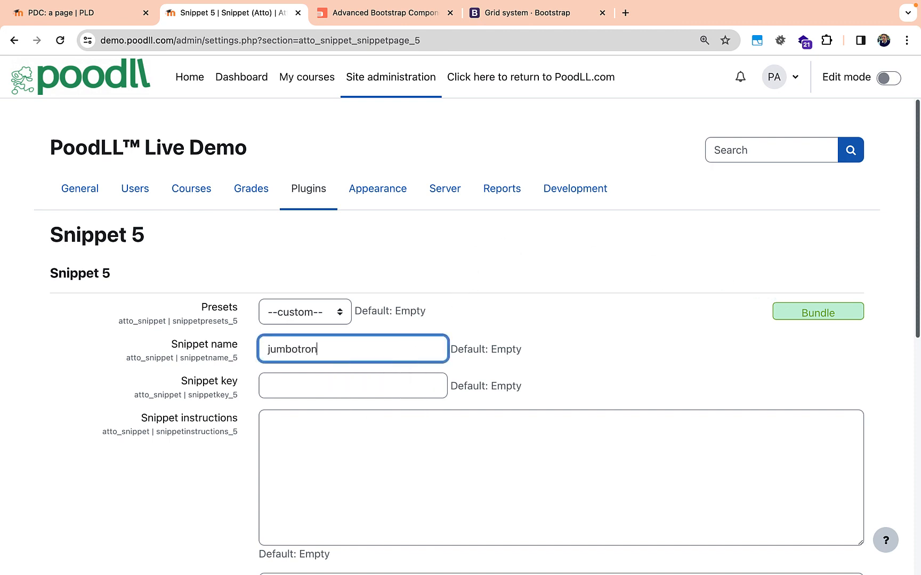
key(Tab)
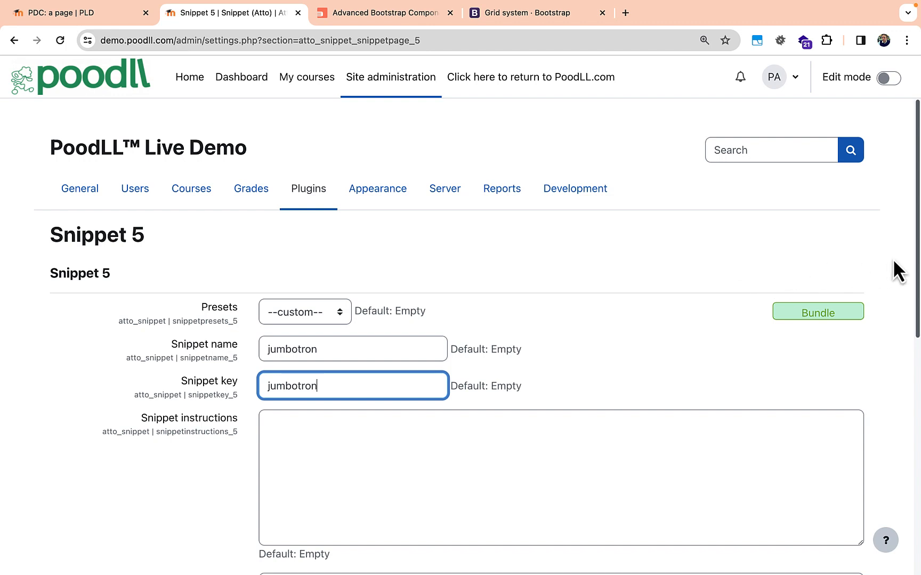
Step: Copy the Jumbotron HTML code from the Advanced Bootstrap Components article and paste it as the code of snippet 5
scroll(917, 271, down, 3)
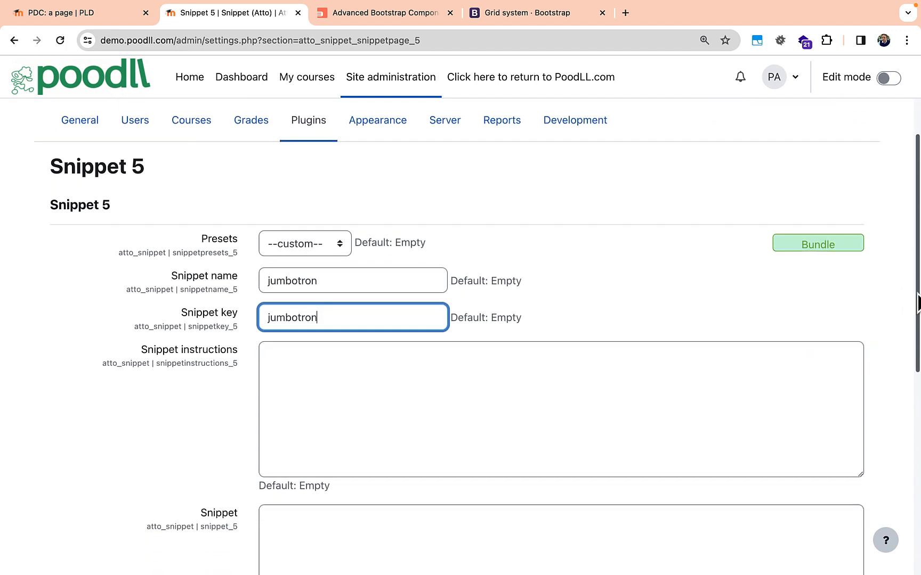
drag(911, 297, 911, 377)
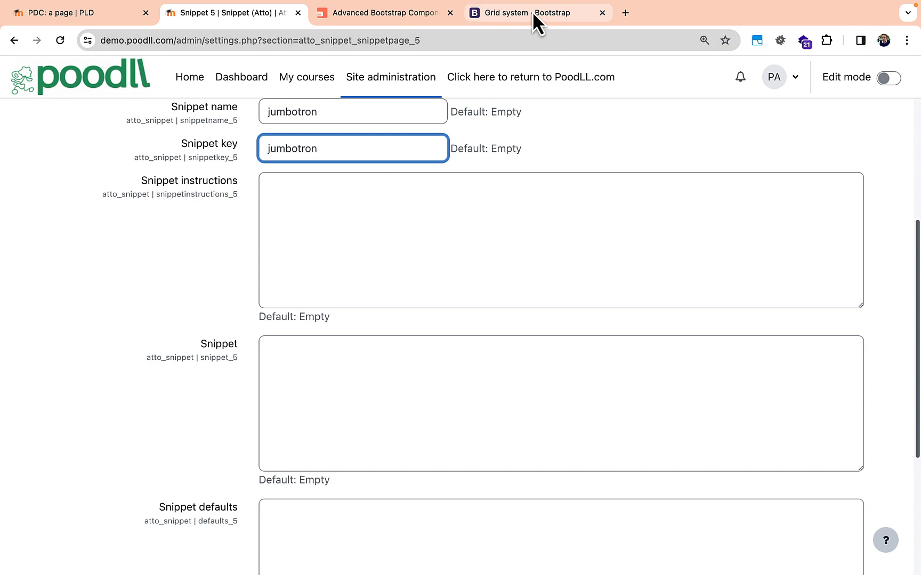
click(394, 15)
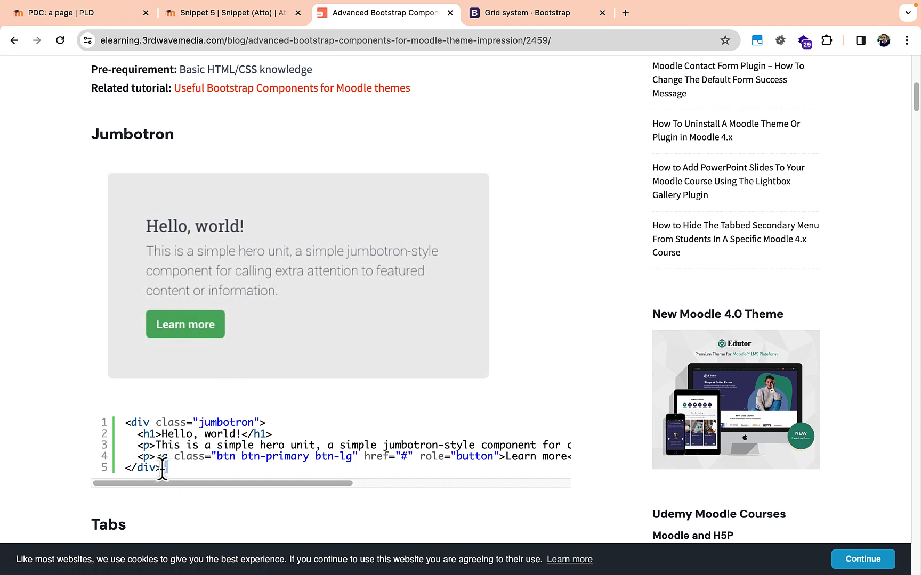
drag(165, 467, 126, 425)
key(super+c)
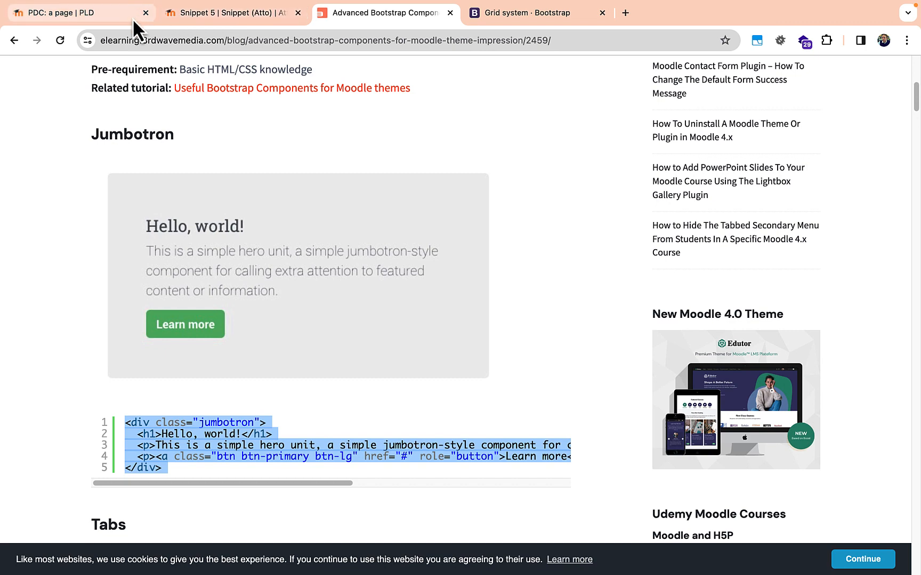
click(187, 19)
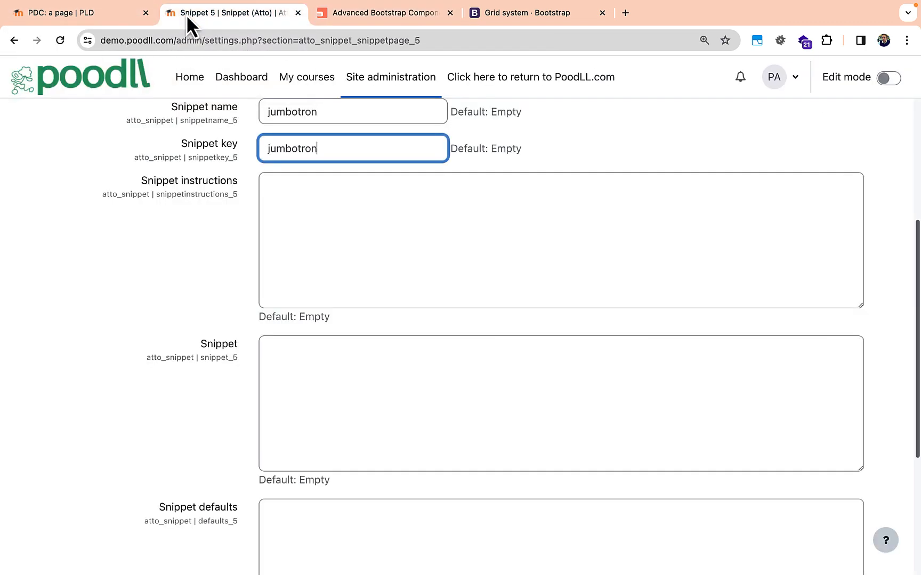
click(304, 366)
key(super+v)
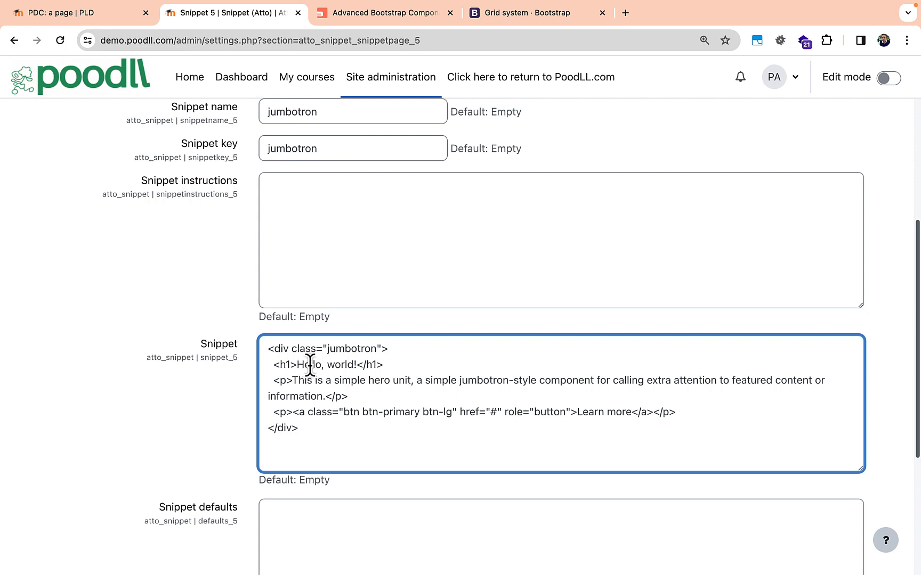
Step: In snippet 5's code, replace the heading text with {{title}} and the Learn more link text with {{buttontext}}
drag(348, 368, 300, 367)
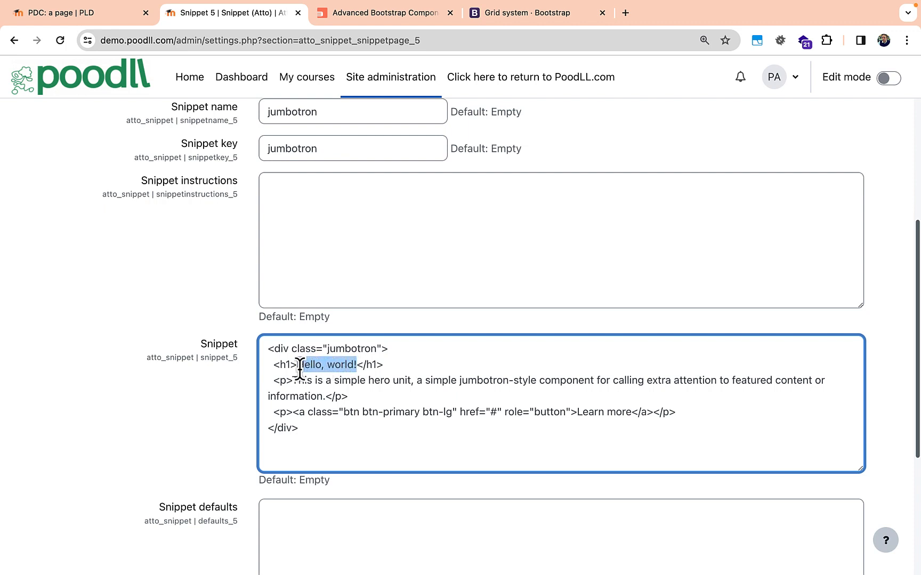
key(BackSpace)
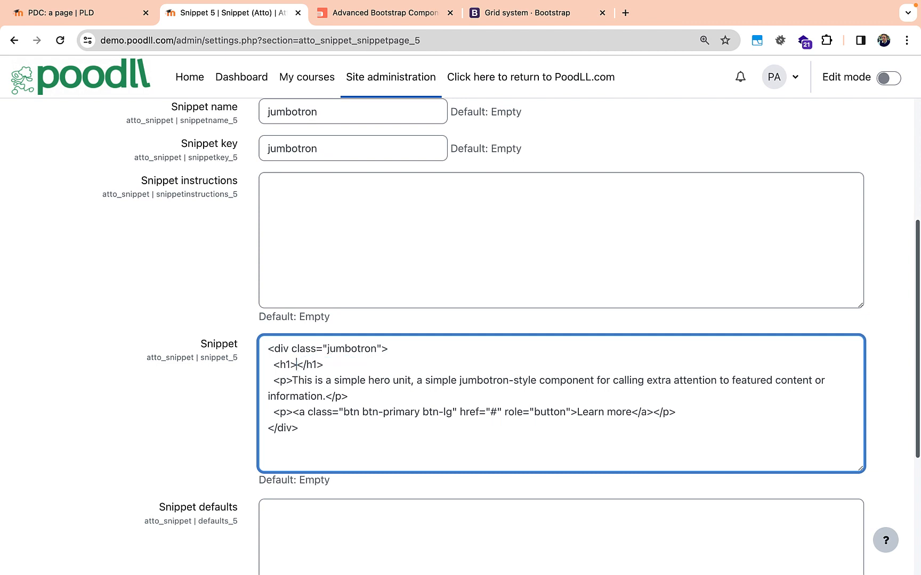
text({{)
text(title}})
drag(631, 413, 575, 413)
key(BackSpace)
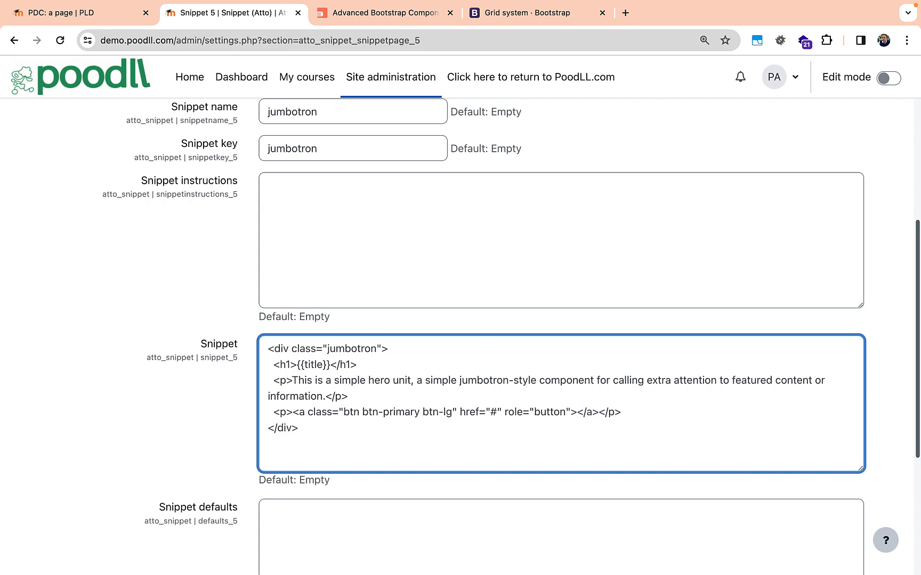
text({{buttontext)
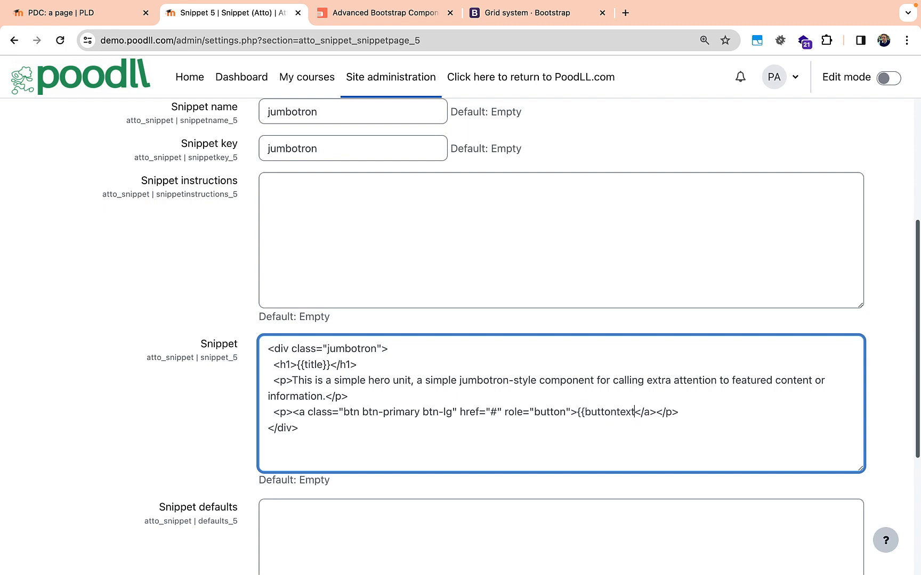
text(}})
Step: Enter title="The Title",buttontext="click me" as the snippet defaults of snippet 5
click(430, 515)
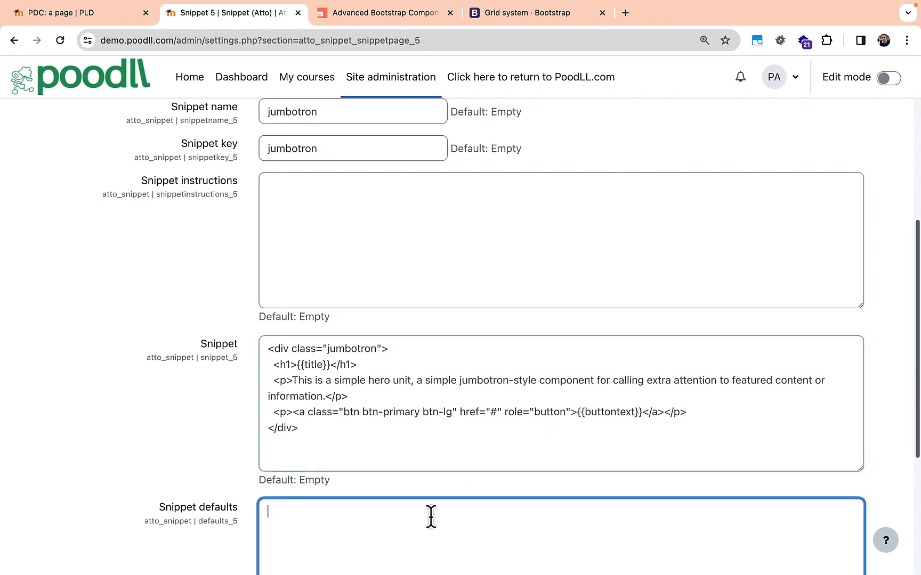
text(title="The Title",buttont)
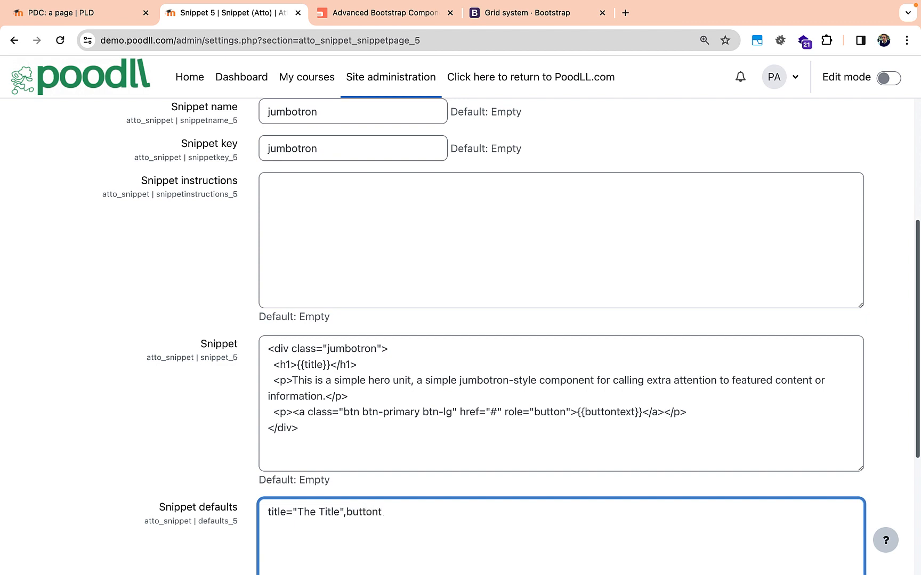
text(ext="click me")
Step: Set the version of snippet 5 to 1.0.0 and save the snippet settings
scroll(915, 426, down, 2)
scroll(915, 463, down, 4)
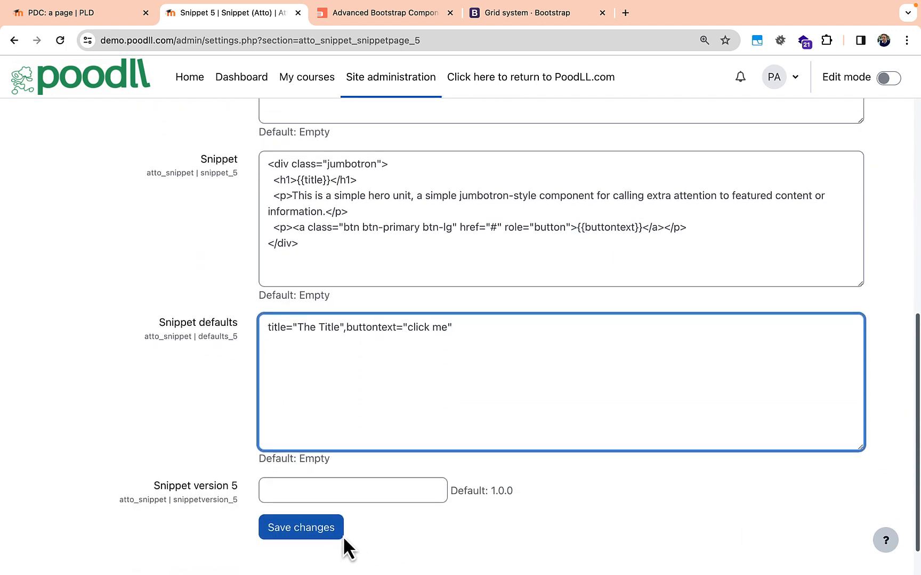
click(353, 486)
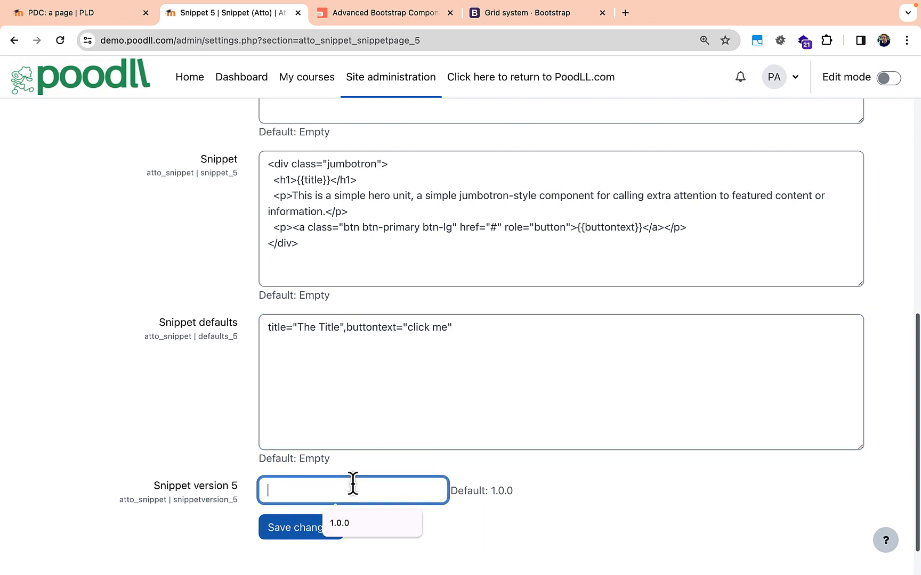
text(1.0.0)
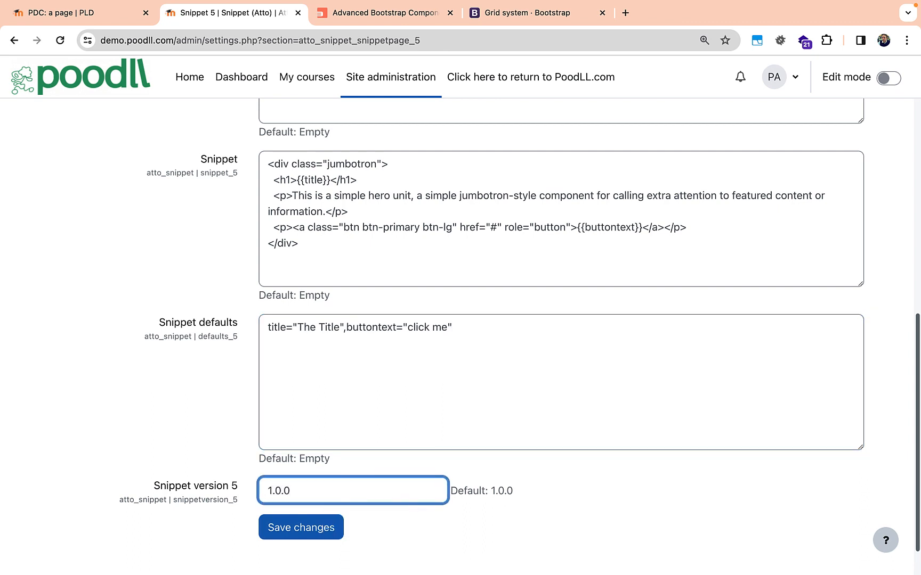
click(313, 533)
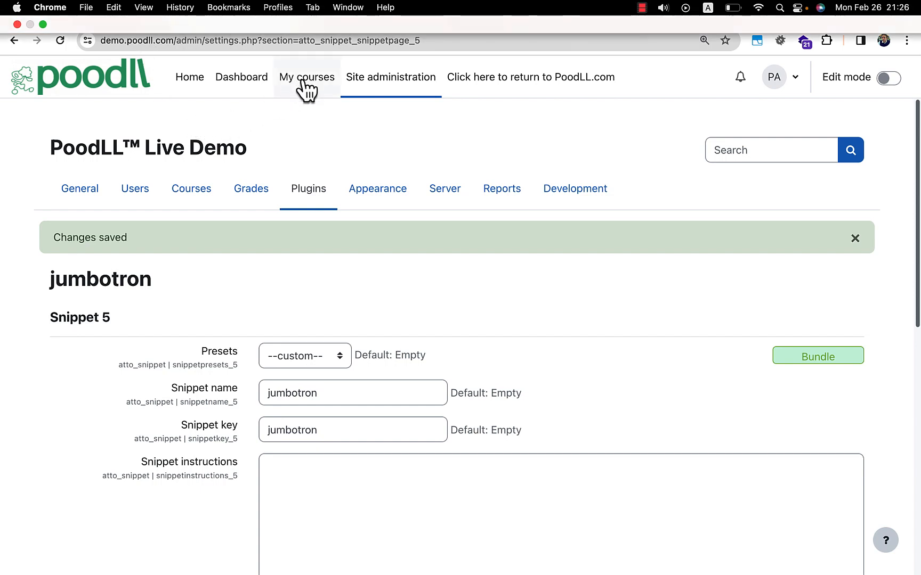
Step: Open the test page's editing form and insert the jumbotron snippet below the page content's heading, keeping its default title and button text
click(89, 15)
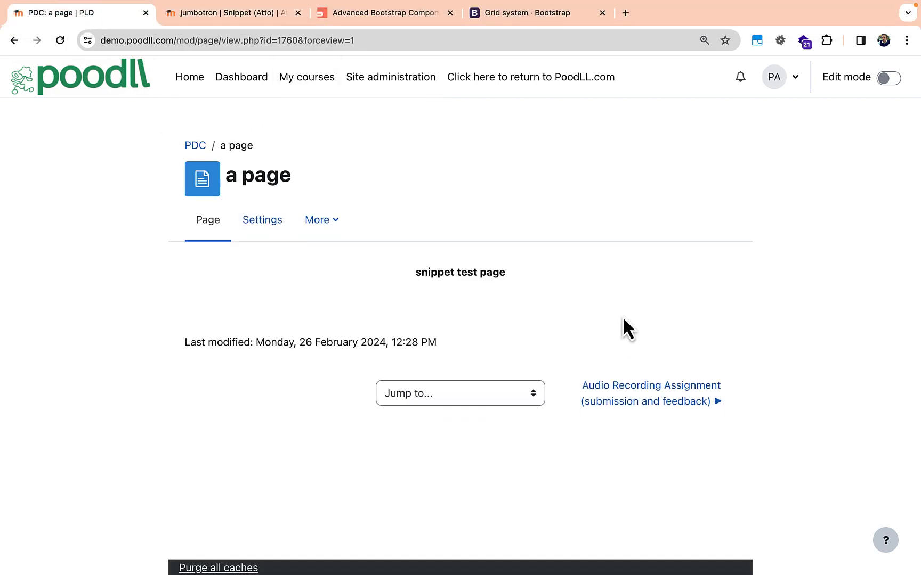
click(273, 224)
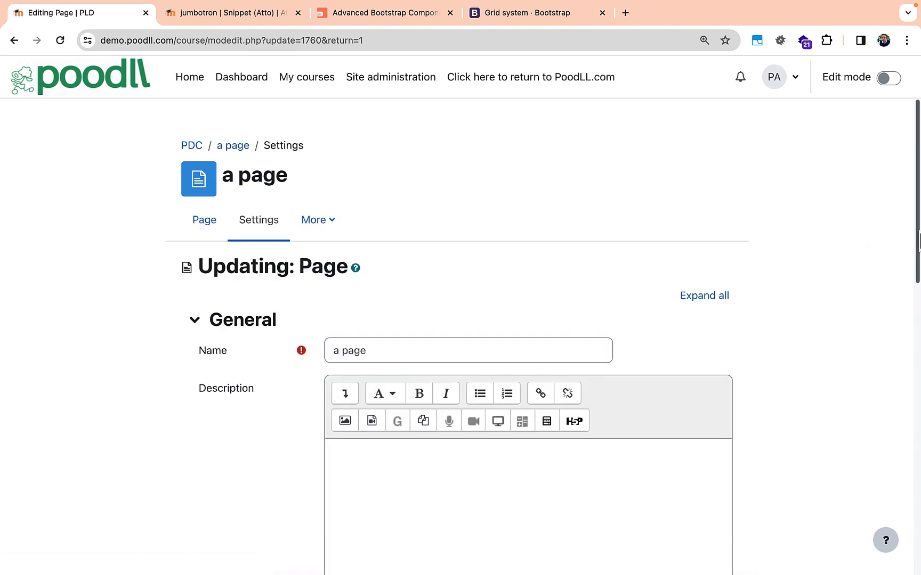
scroll(460, 336, down, 7)
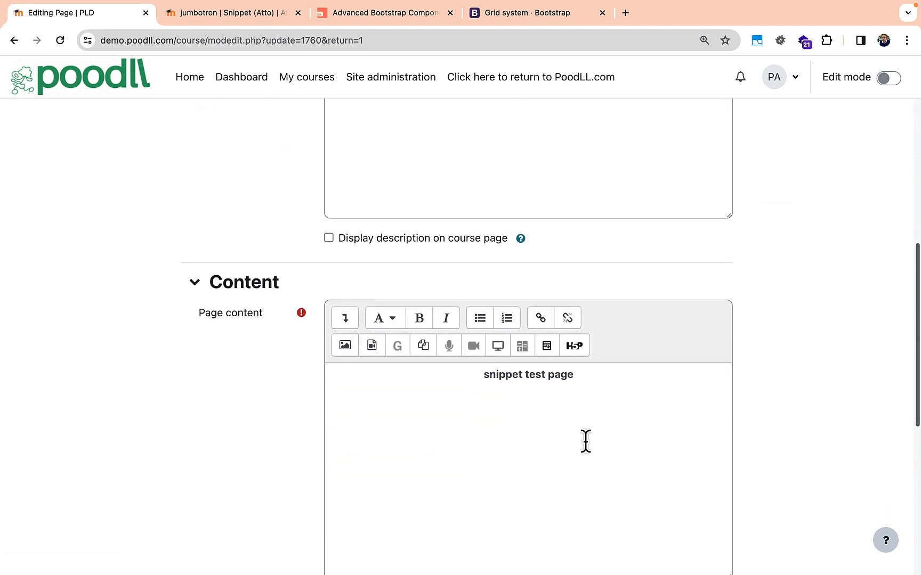
click(460, 440)
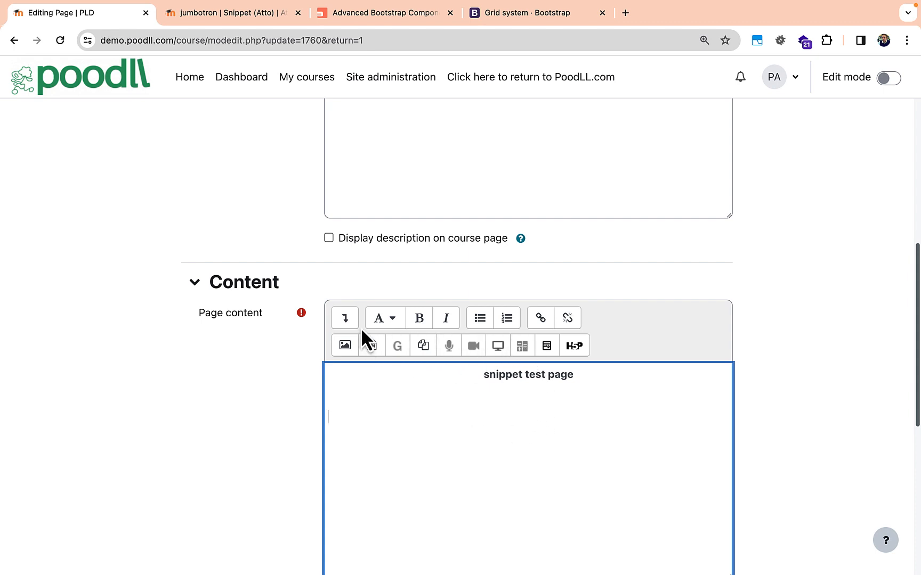
click(347, 320)
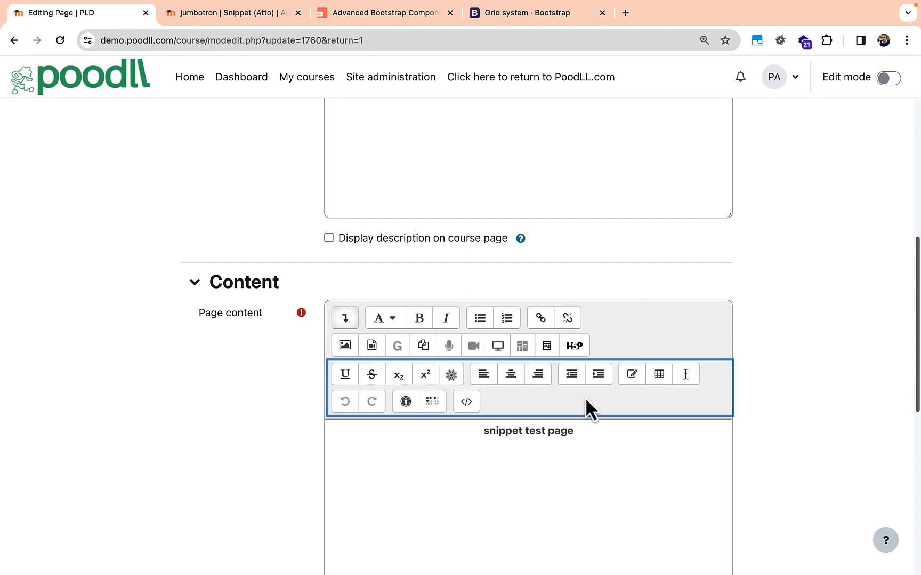
drag(918, 368, 916, 445)
click(455, 211)
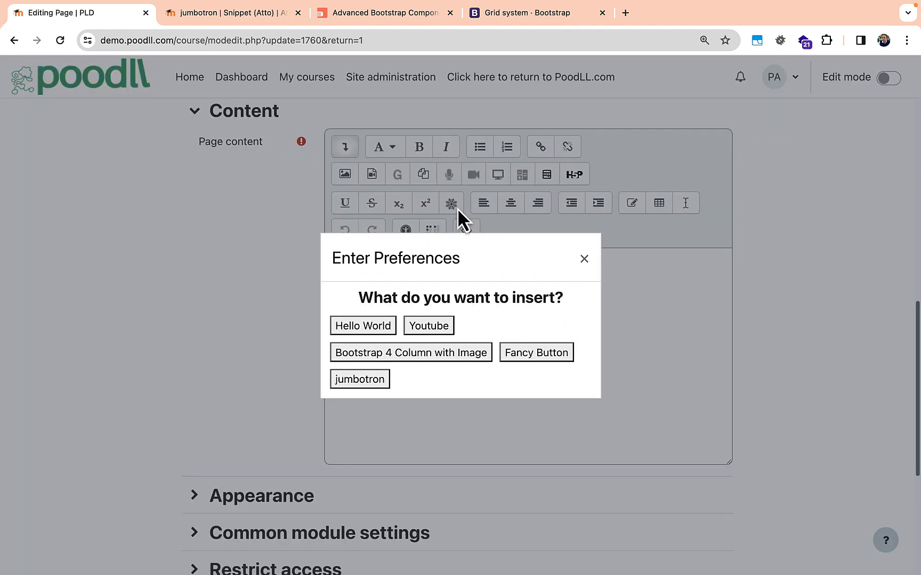
click(362, 381)
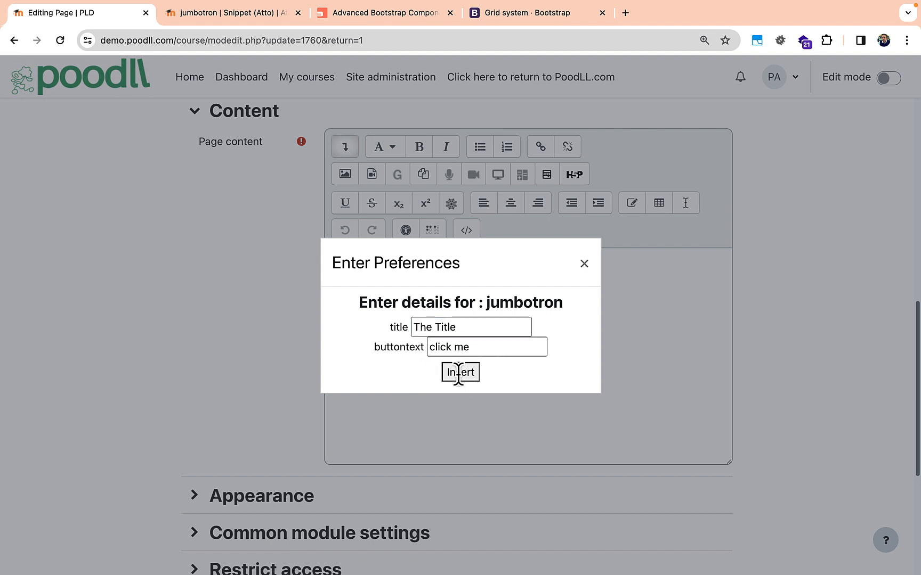
click(461, 373)
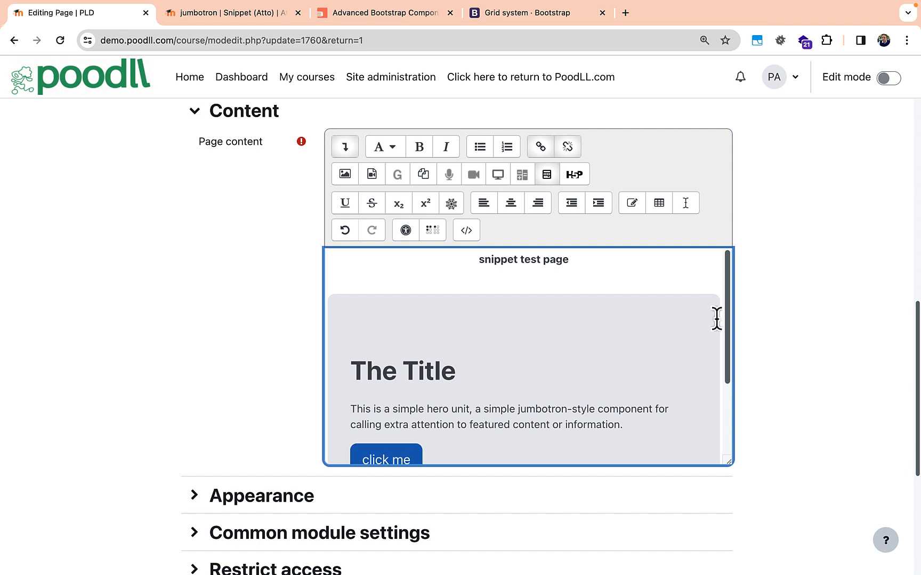
Step: Extend the inserted jumbotron's heading in the page content to read "The Title is Good"
drag(726, 307, 729, 344)
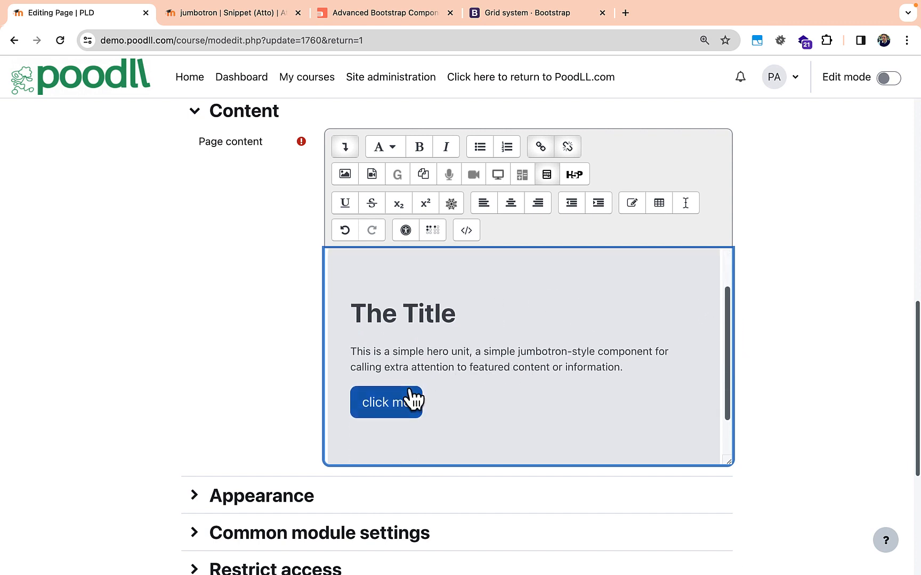
click(444, 320)
click(454, 317)
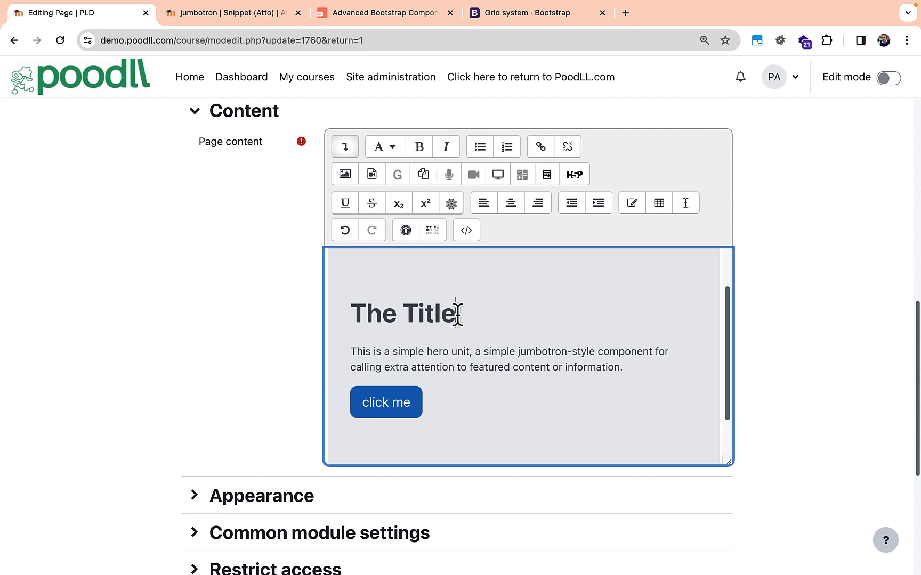
text(i s)
key(BackSpace)
key(BackSpace)
text(s Good)
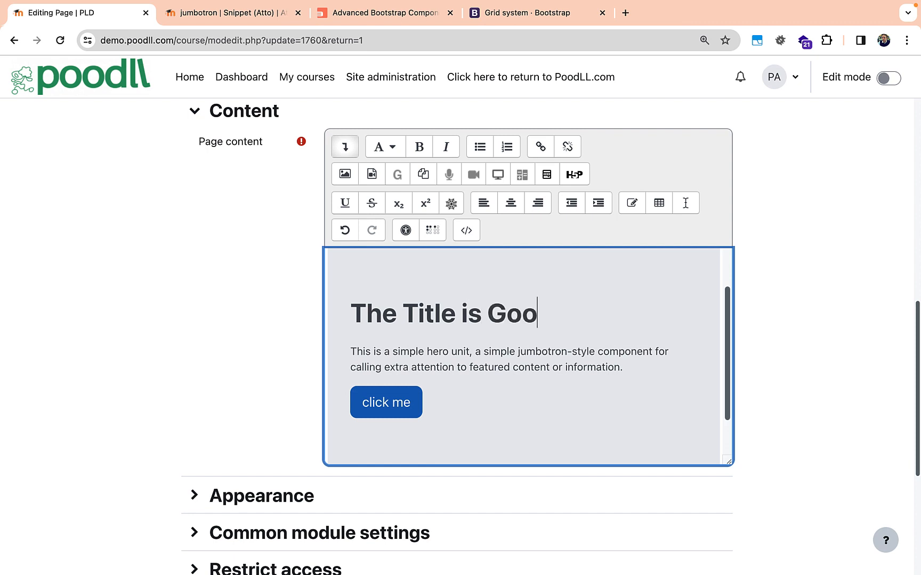
Step: Add a second "unit" after "hero unit" in the jumbotron's paragraph and extend its button label to "click me me"
click(470, 353)
text(unit)
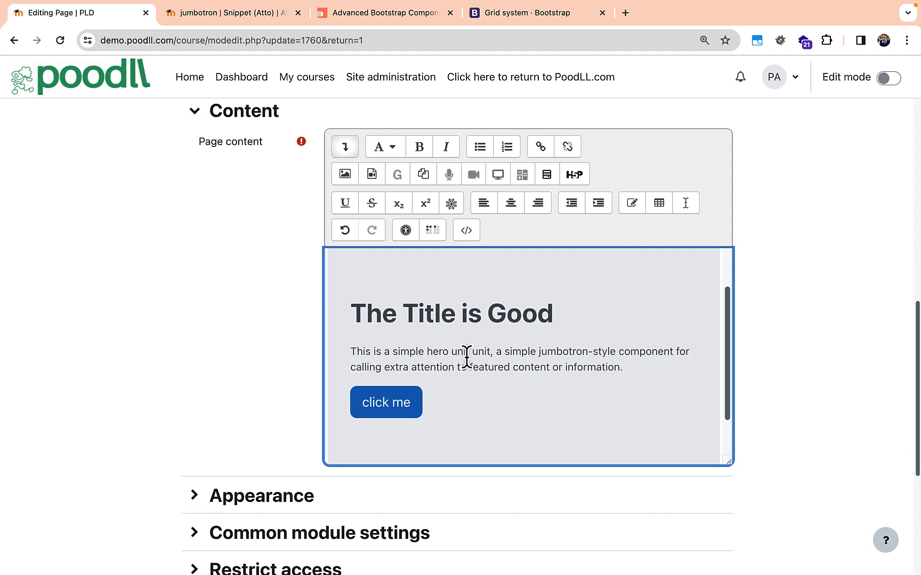
click(389, 403)
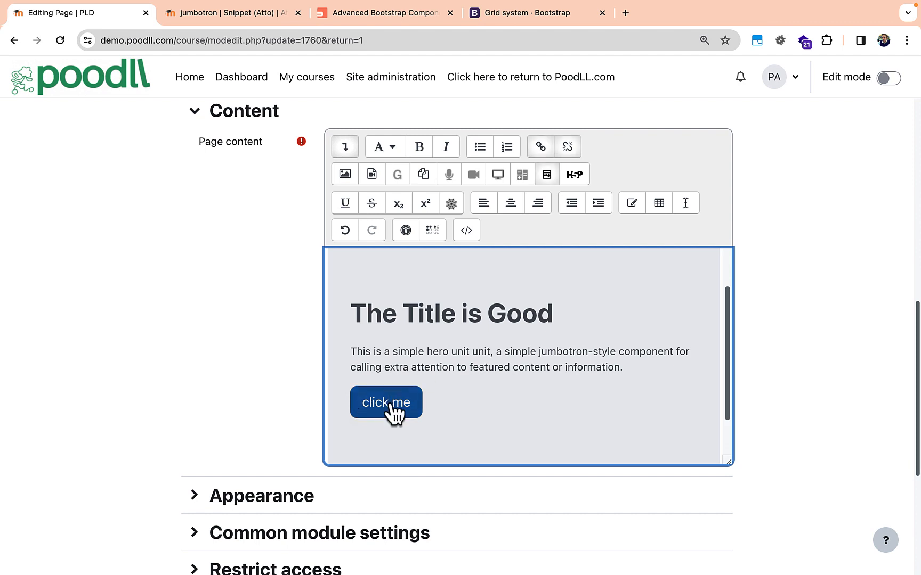
text(me)
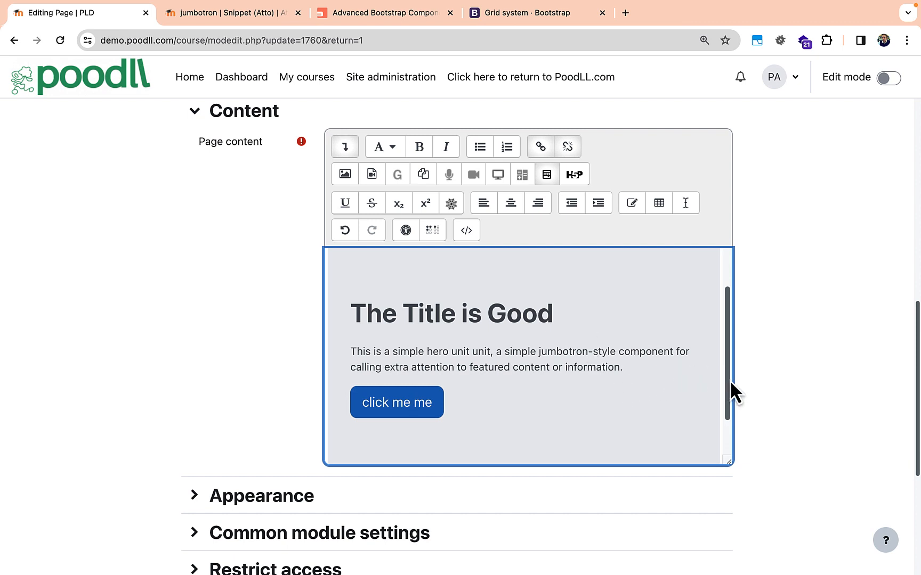
Step: Review the edited jumbotron in the page content, and save and display the page
drag(729, 381, 728, 416)
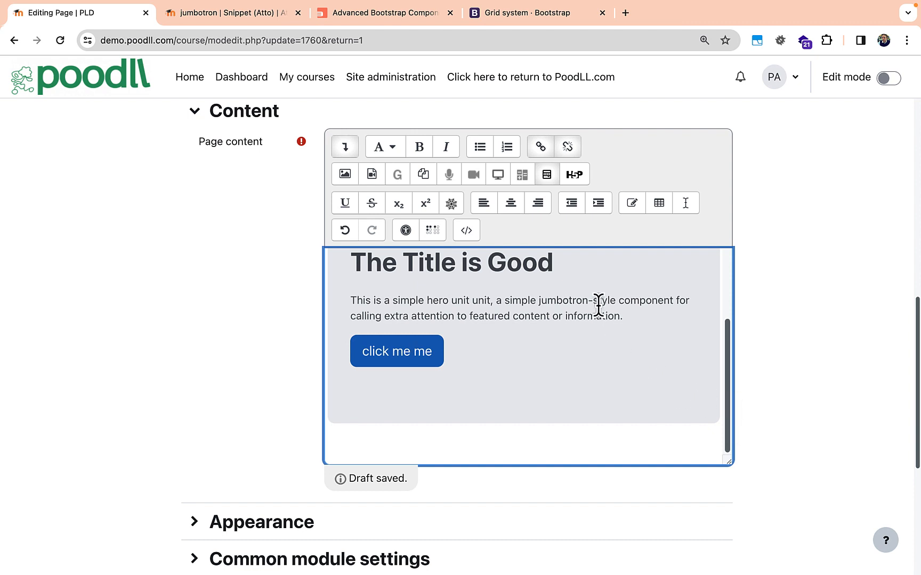
drag(597, 302, 567, 311)
click(618, 319)
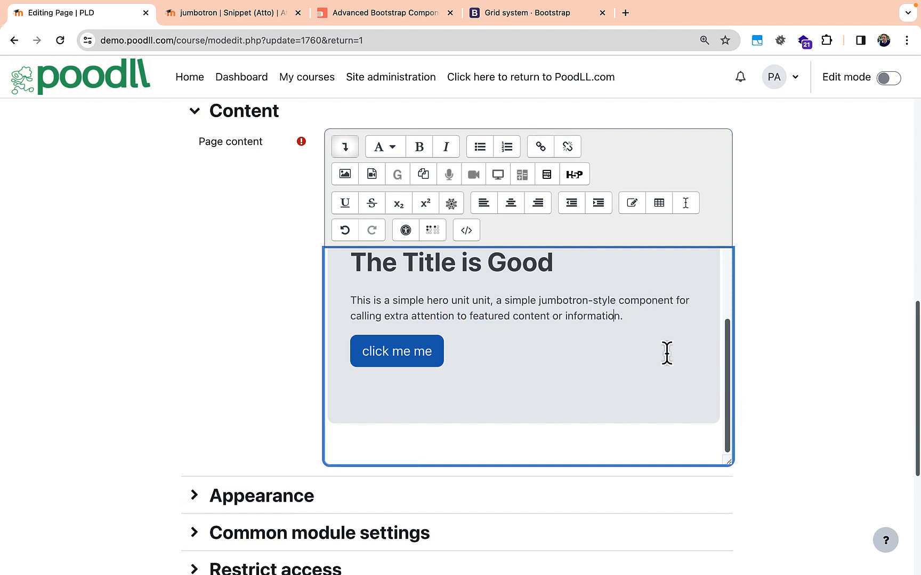
drag(725, 385, 727, 320)
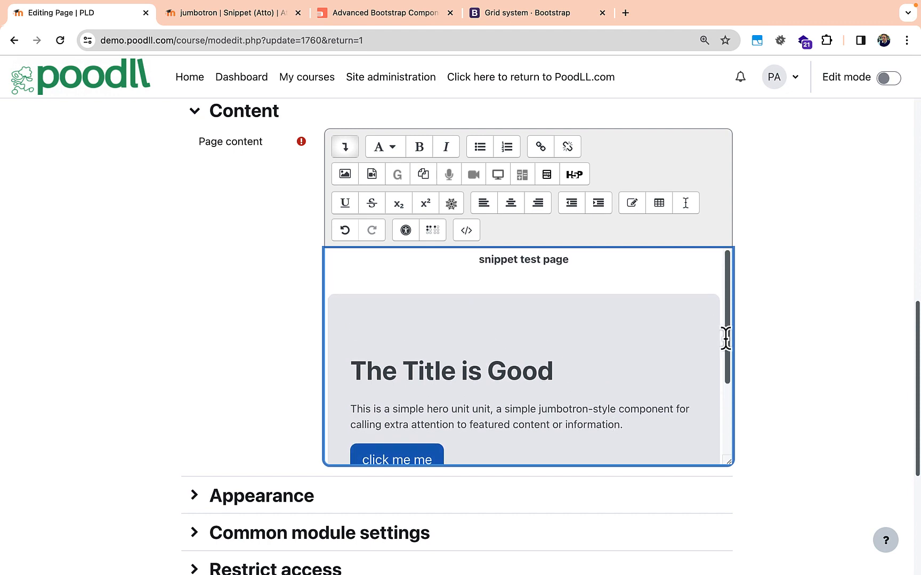
drag(917, 405, 915, 538)
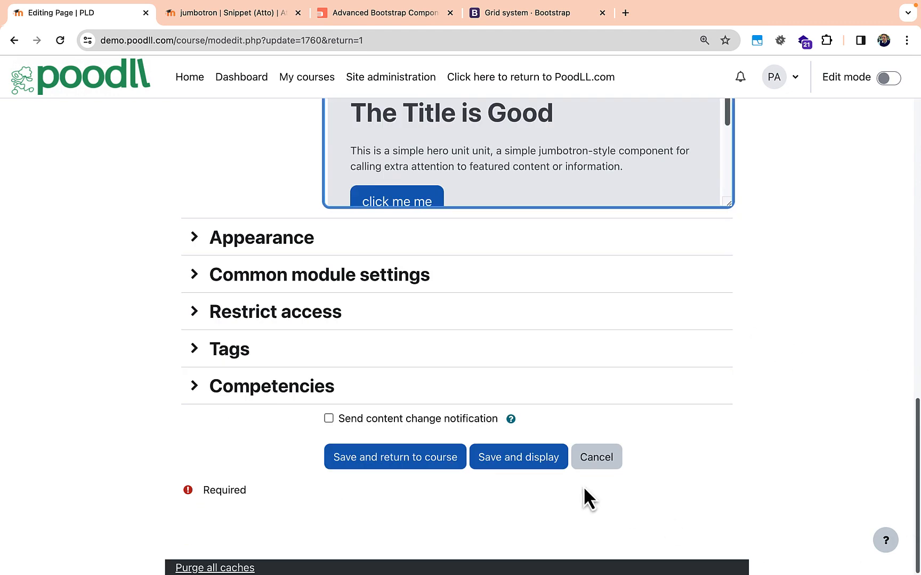
click(537, 472)
click(538, 467)
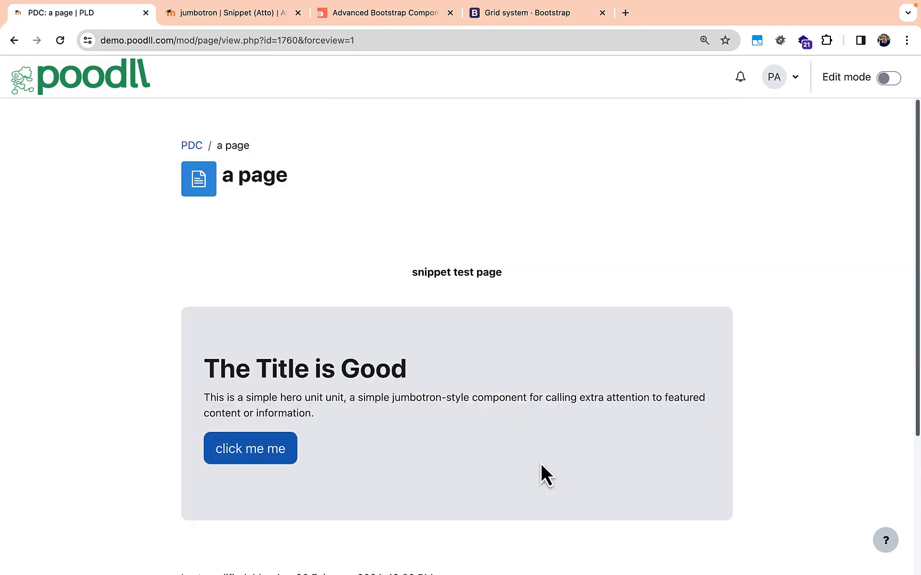
Step: Return to the jumbotron snippet's settings and export it as a bundle file named jumbotron (2) in the Downloads folder
click(251, 12)
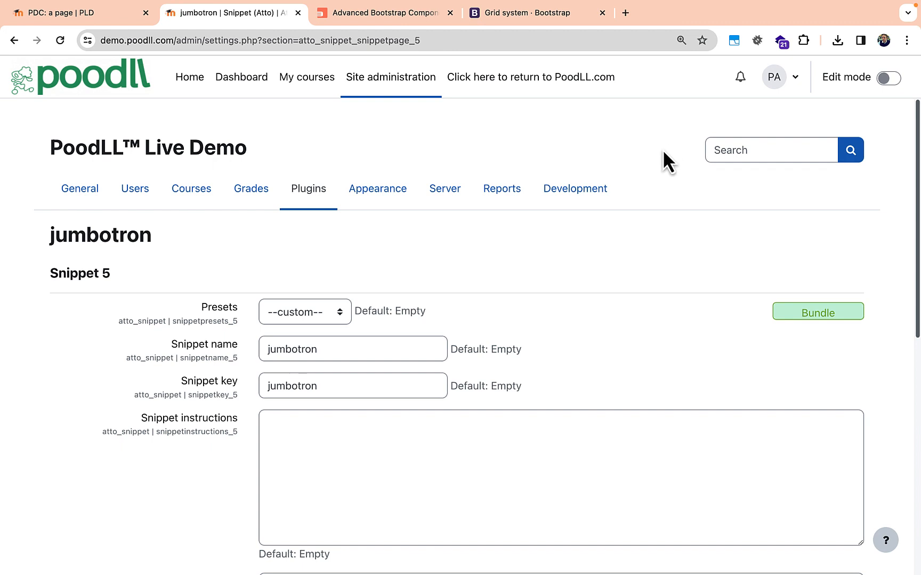
click(818, 312)
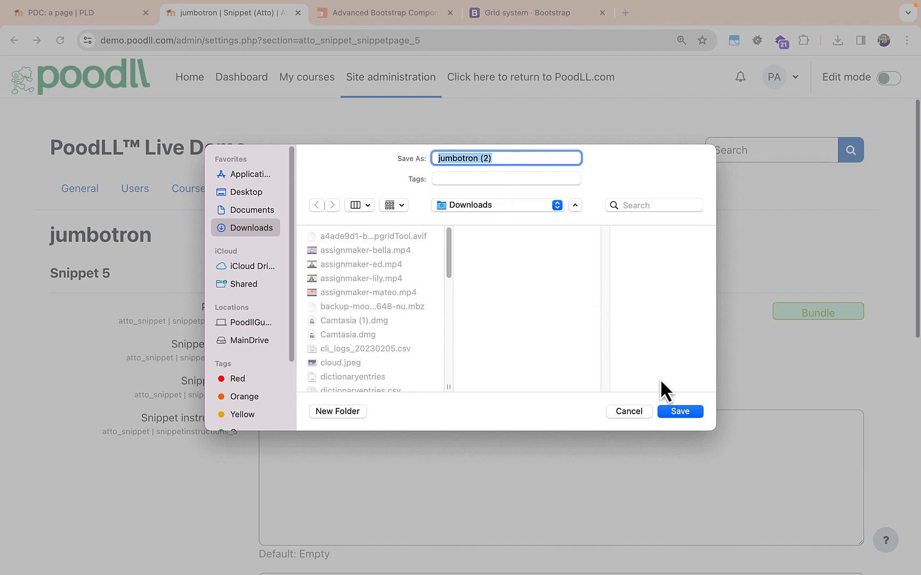
click(680, 411)
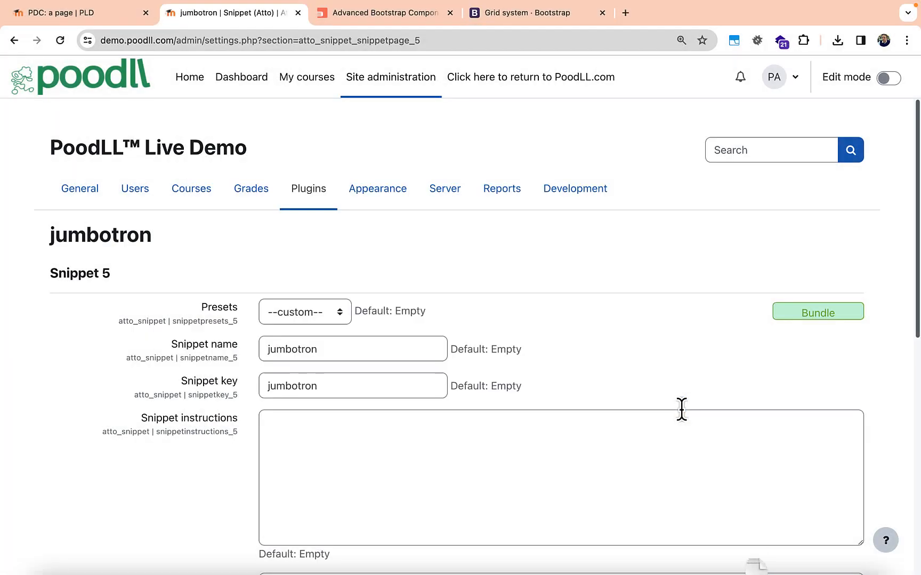
mouse_move(752, 84)
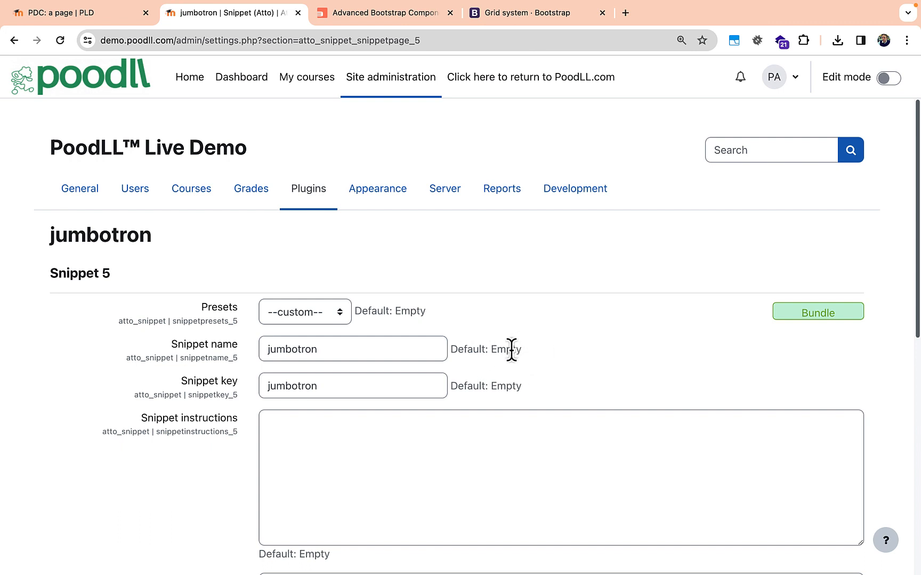
Step: Clear the snippet name and the snippet key of snippet 5
click(333, 350)
drag(334, 350, 222, 340)
key(BackSpace)
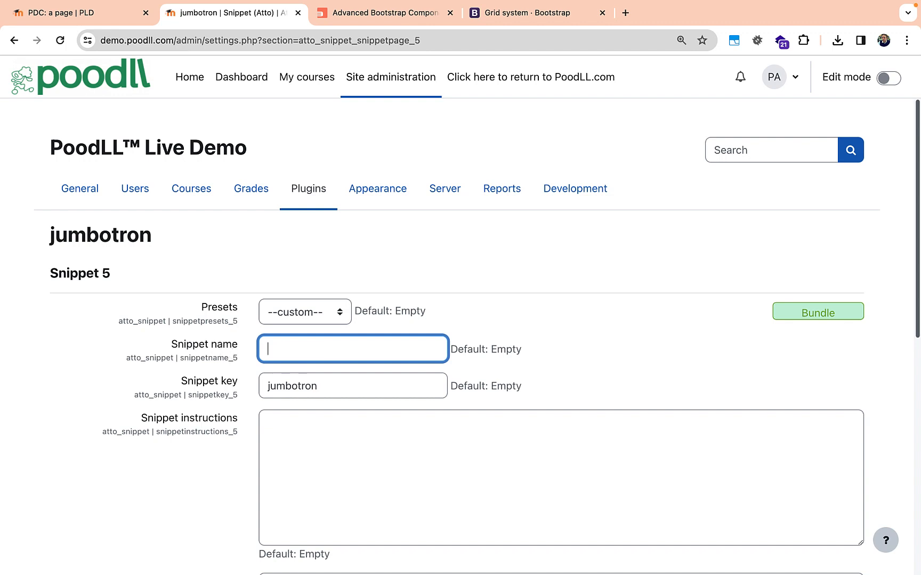
drag(318, 387, 246, 386)
key(BackSpace)
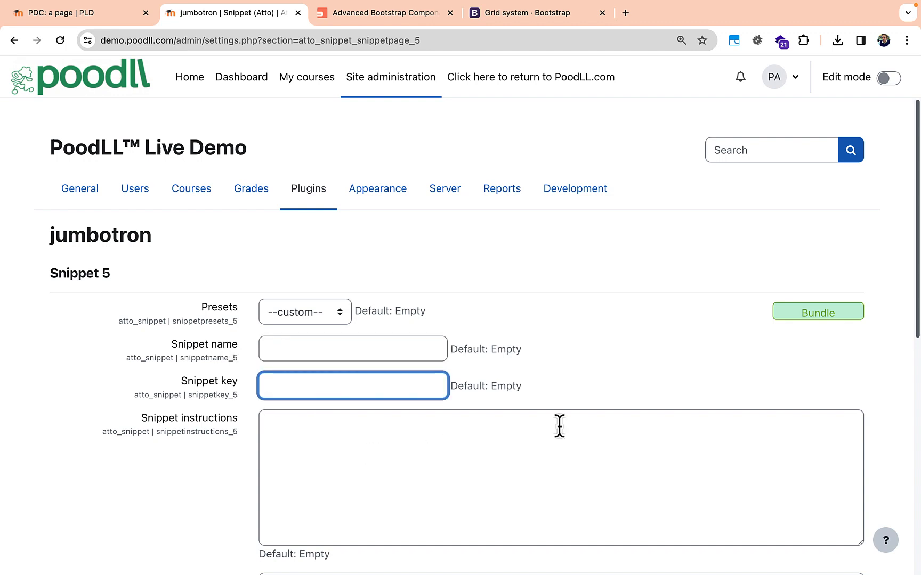
Step: Clear the template code from the Snippet field of snippet 5
drag(916, 331, 900, 422)
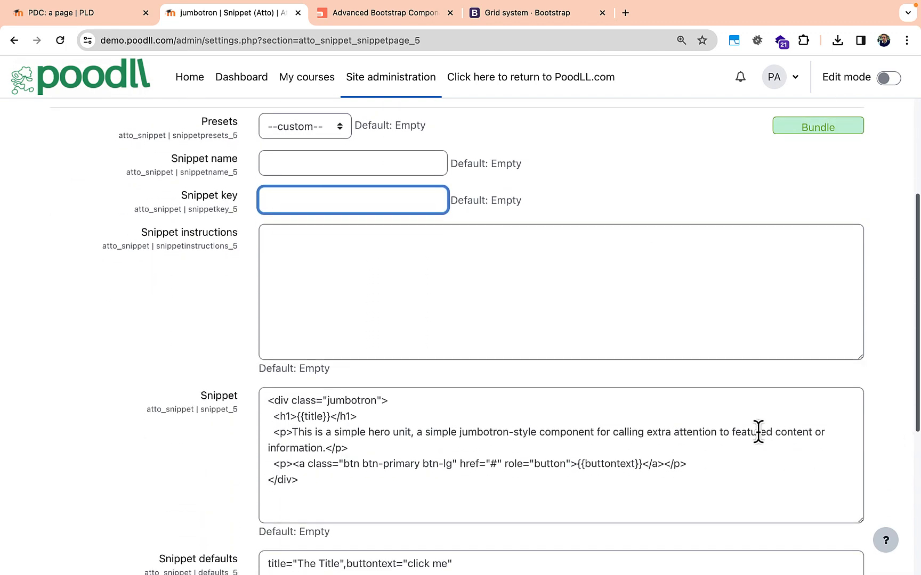
click(601, 427)
key(super+a)
key(BackSpace)
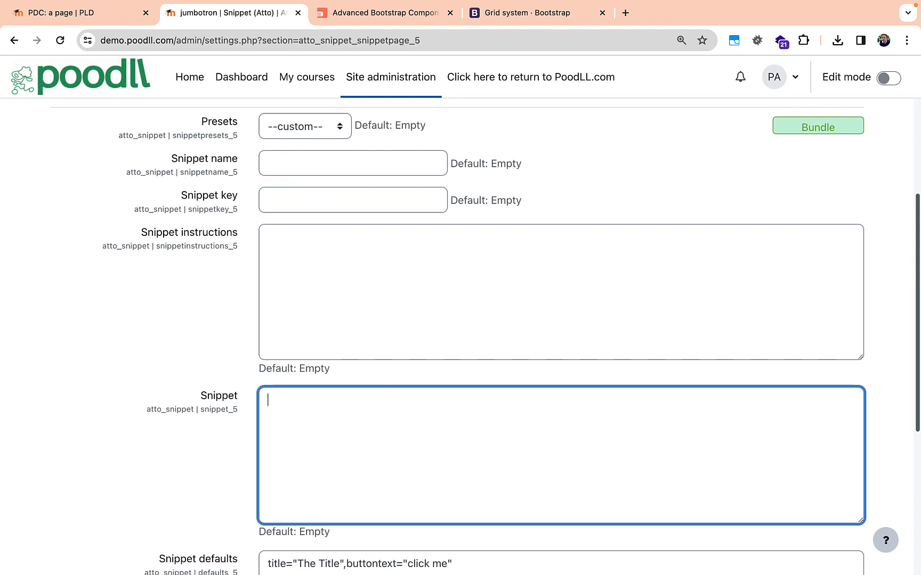
Step: Import the bundle file jumbotron (2).txt from the Downloads folder into the settings of snippet 5
scroll(918, 362, up, 5)
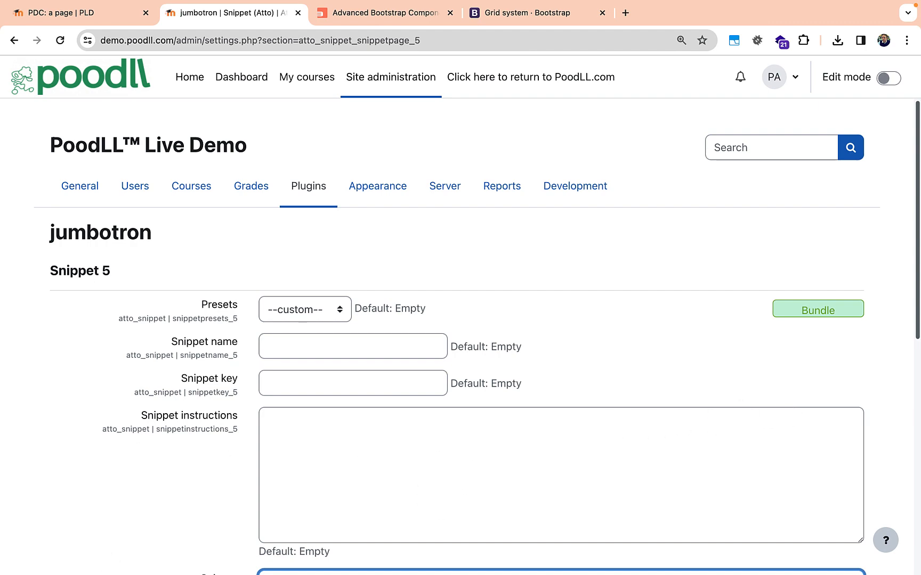
click(60, 570)
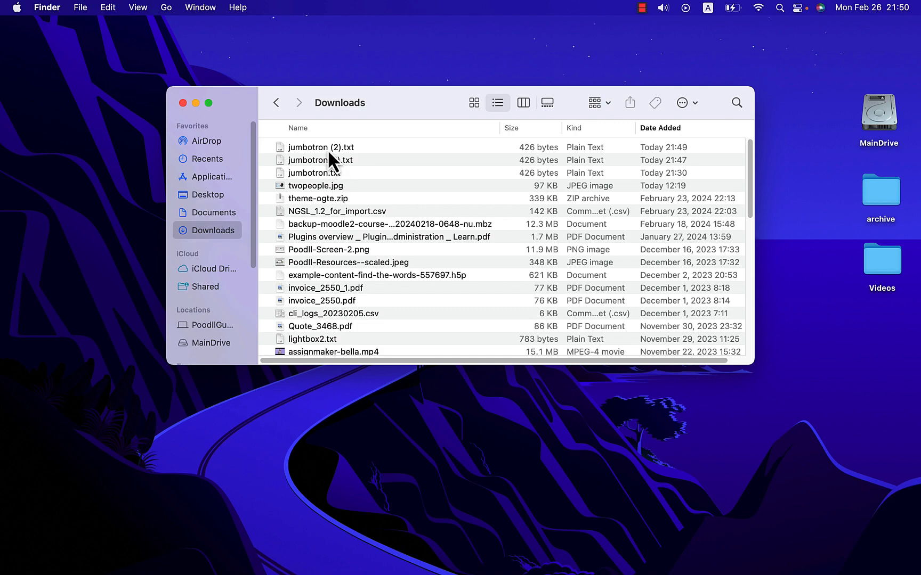
drag(329, 150, 796, 315)
key(super+Tab)
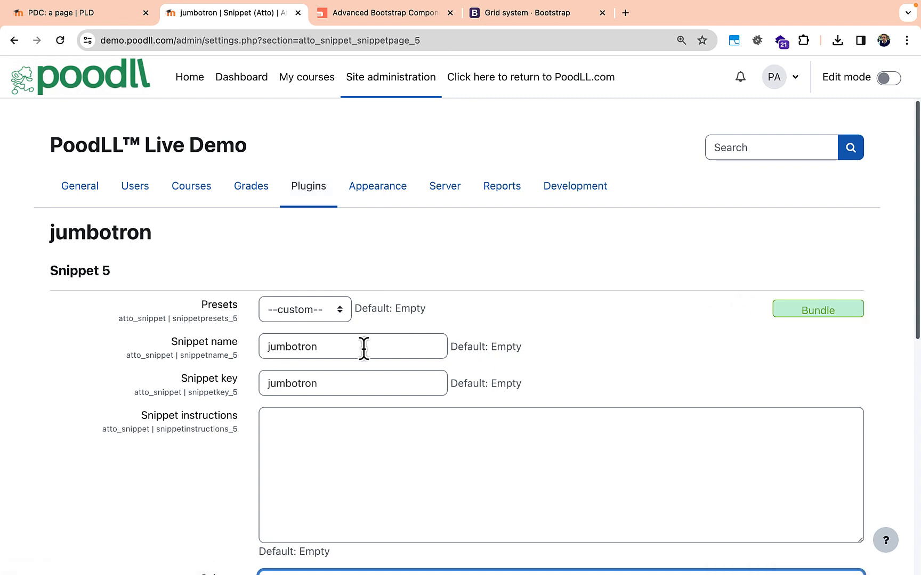
Step: Review the imported name, key, template and defaults of snippet 5, and save the changes
scroll(477, 395, up, 1)
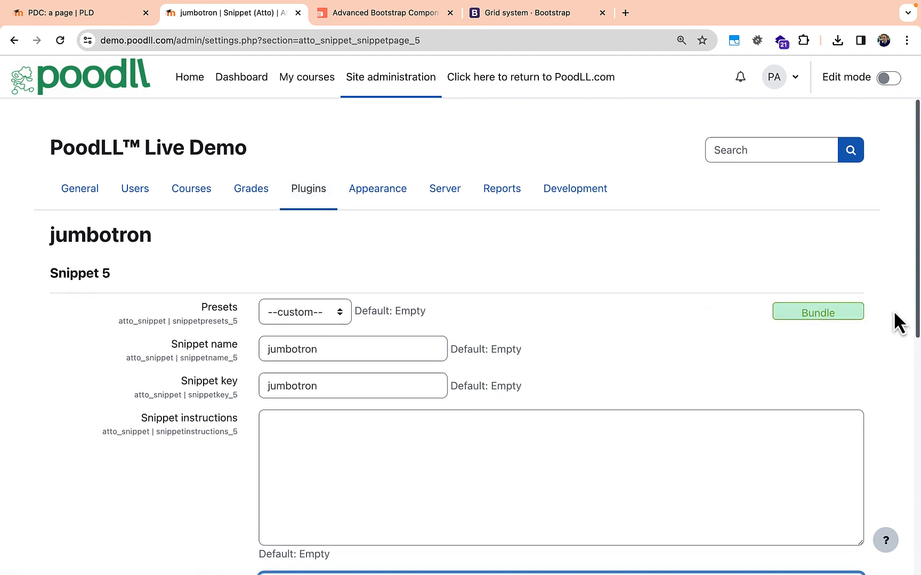
drag(914, 336, 898, 573)
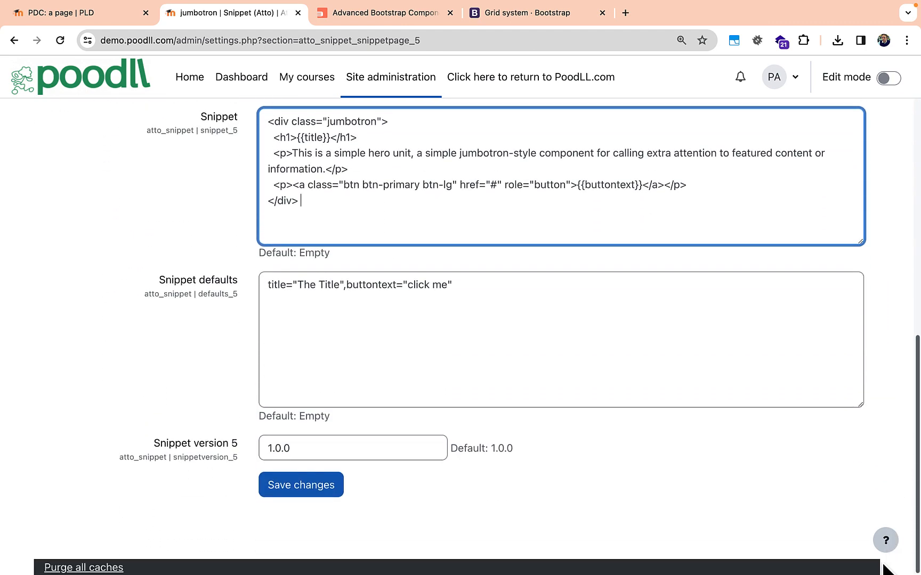
click(289, 487)
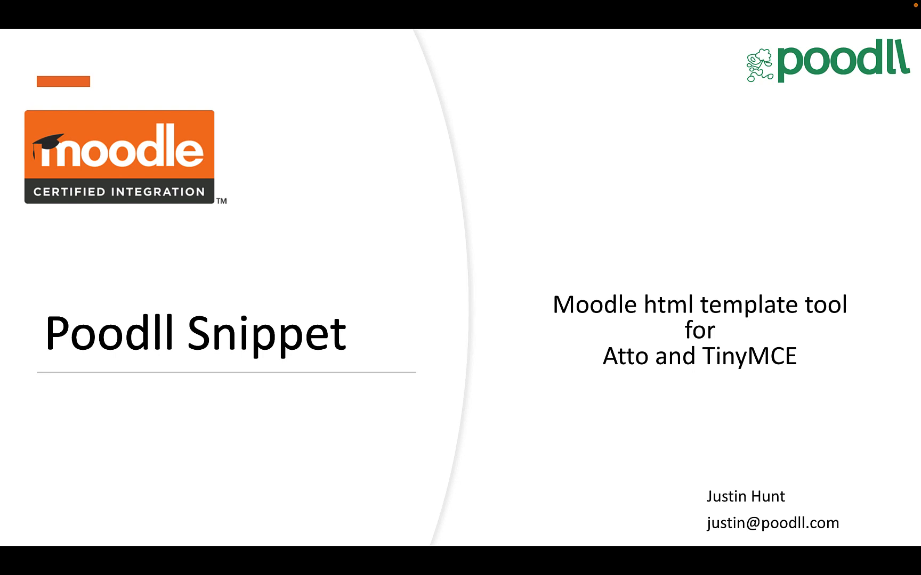
click(670, 190)
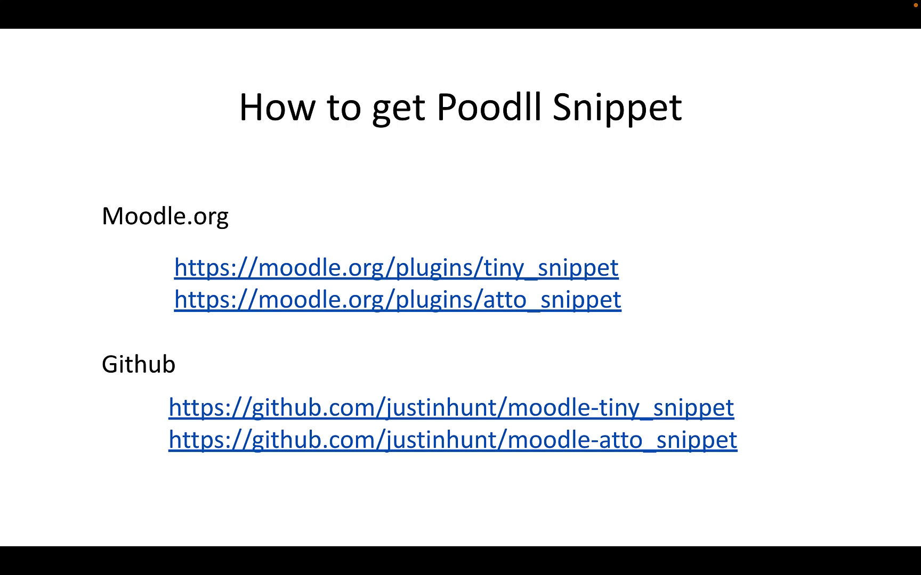